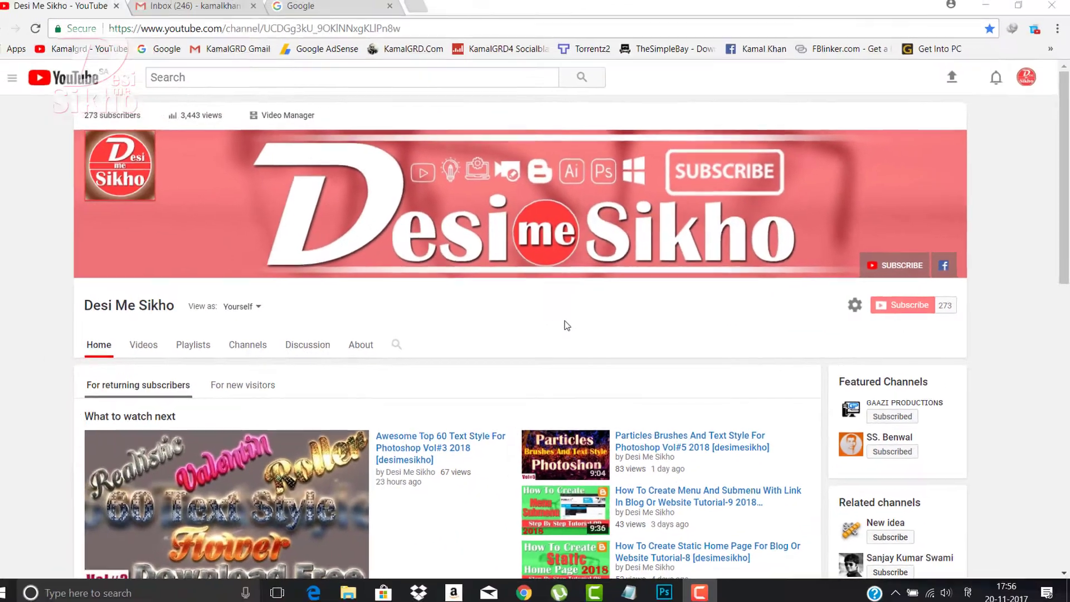
- Show the channel's Videos tab and scroll through the grid of uploads
scroll(780, 376, down, 5)
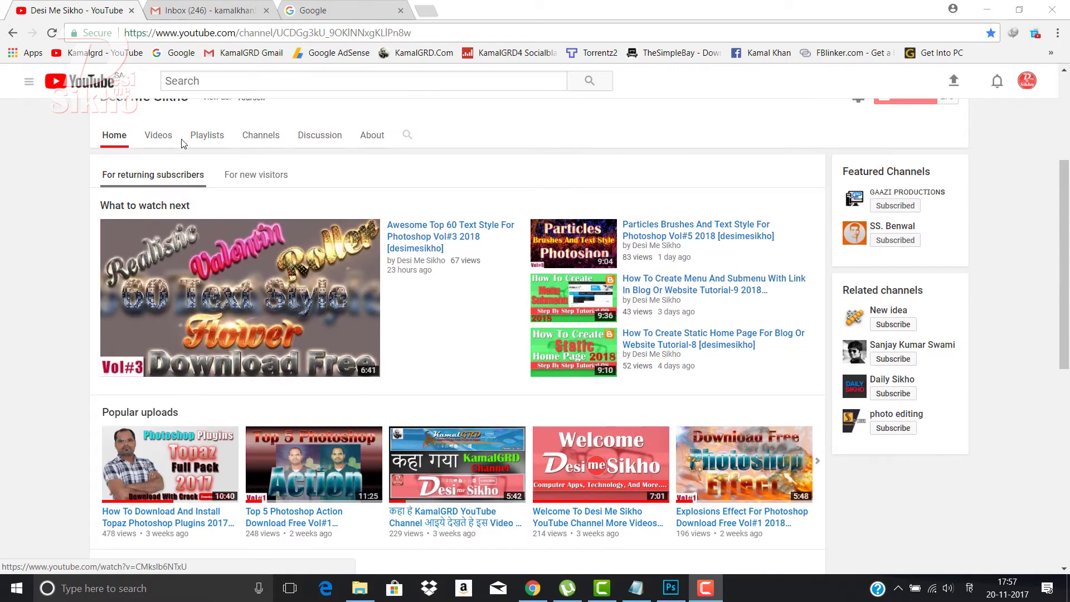
click(158, 135)
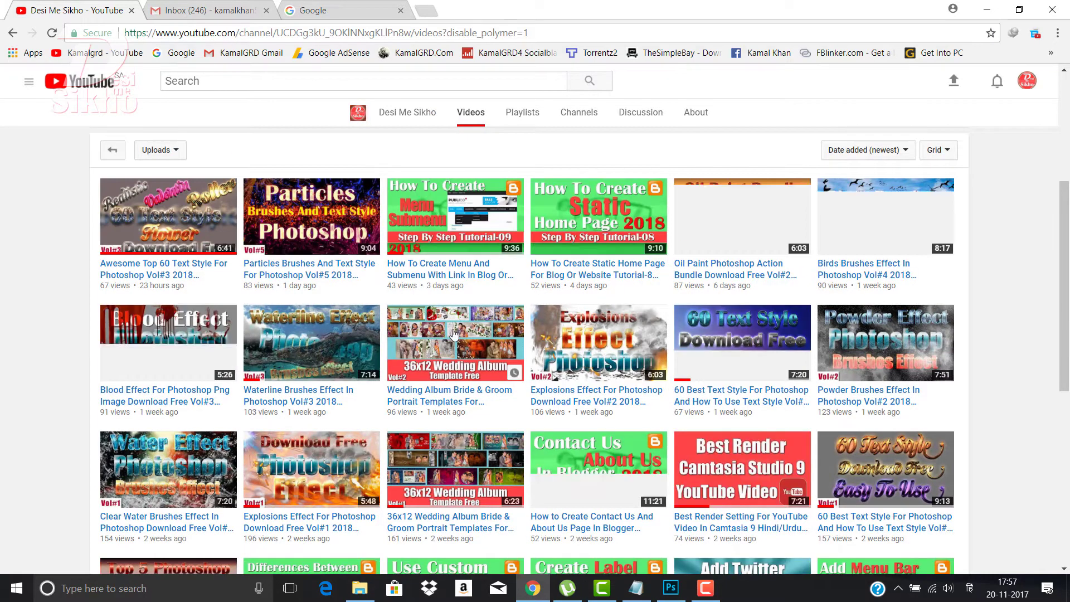
mouse_move(1065, 240)
mouse_down()
mouse_move(1067, 290)
mouse_move(1067, 225)
mouse_up()
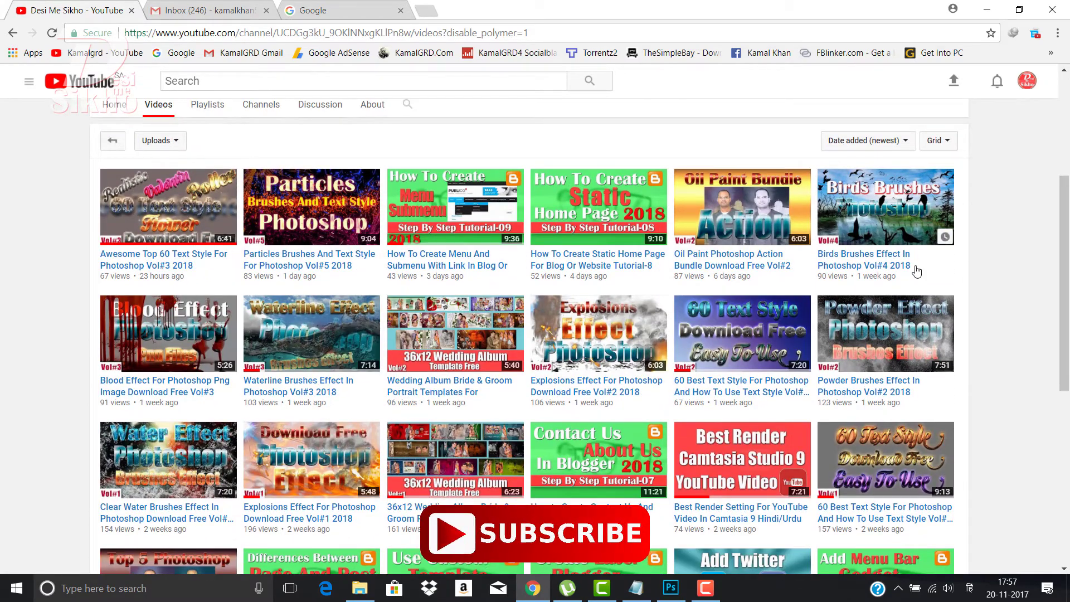
scroll(821, 366, up, 5)
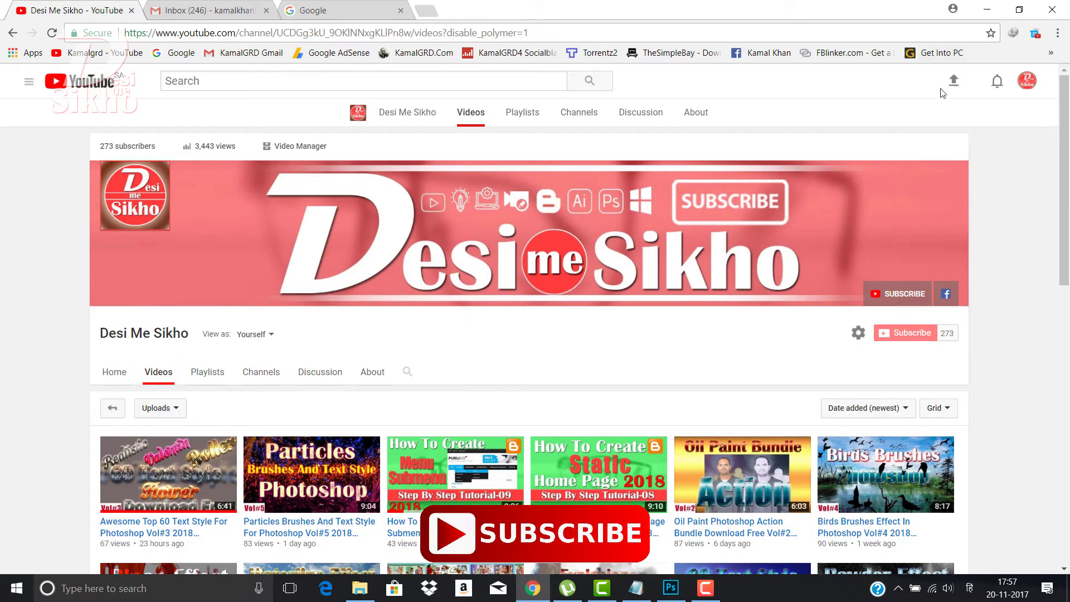
- Hide Chrome and extract Reastaurant Food Component For Photoshop Vol#4.zip in place on the desktop
click(985, 7)
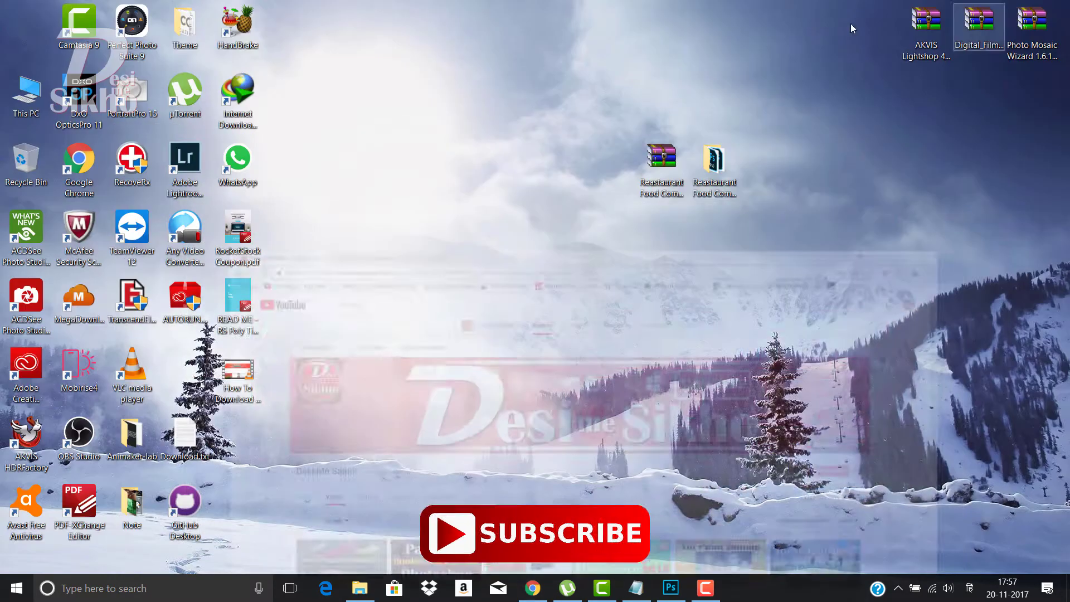
drag(777, 292, 604, 118)
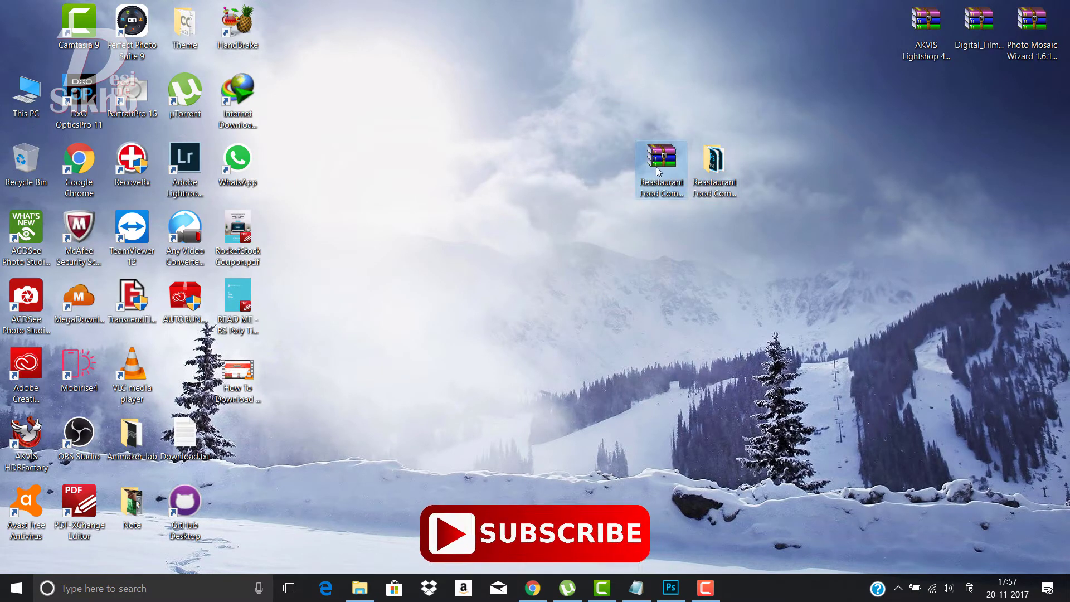
drag(662, 165, 613, 109)
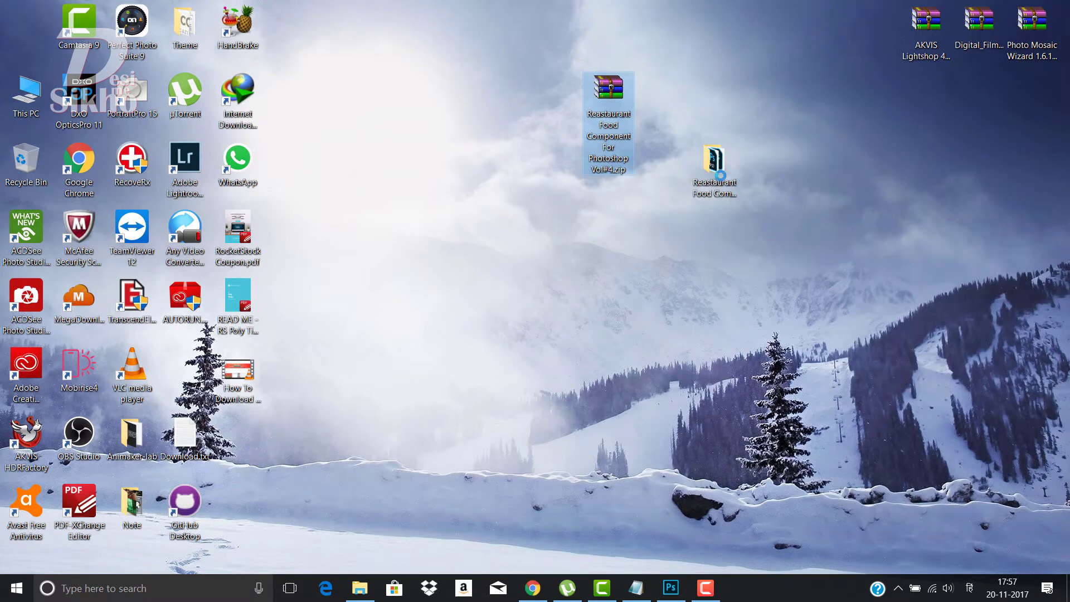
key(shift+F10)
click(716, 235)
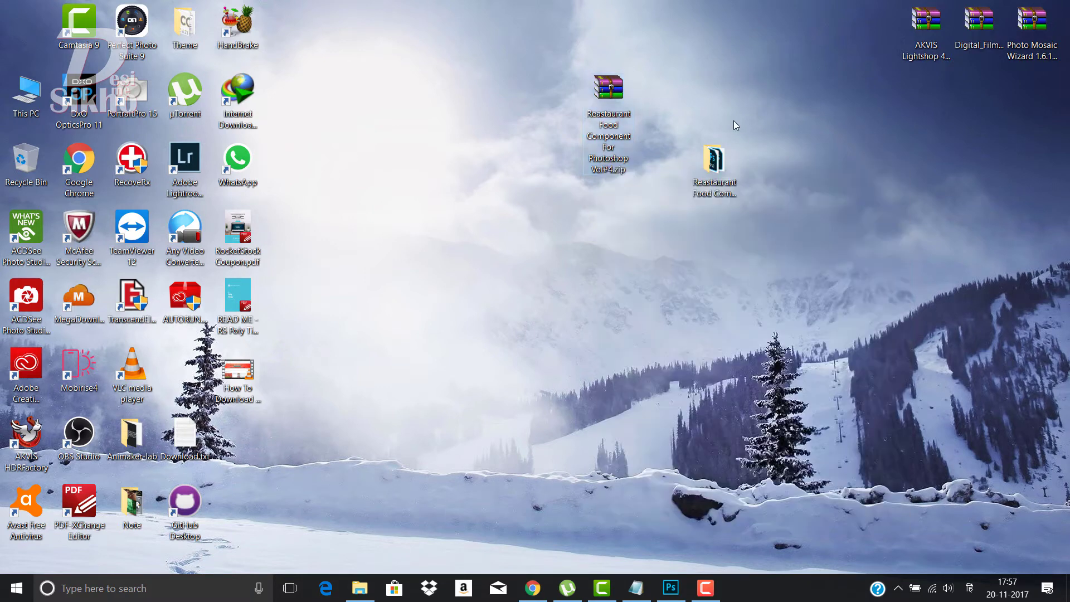
- Open the extracted Vol#4 folder maximized and refresh its view
double_click(718, 170)
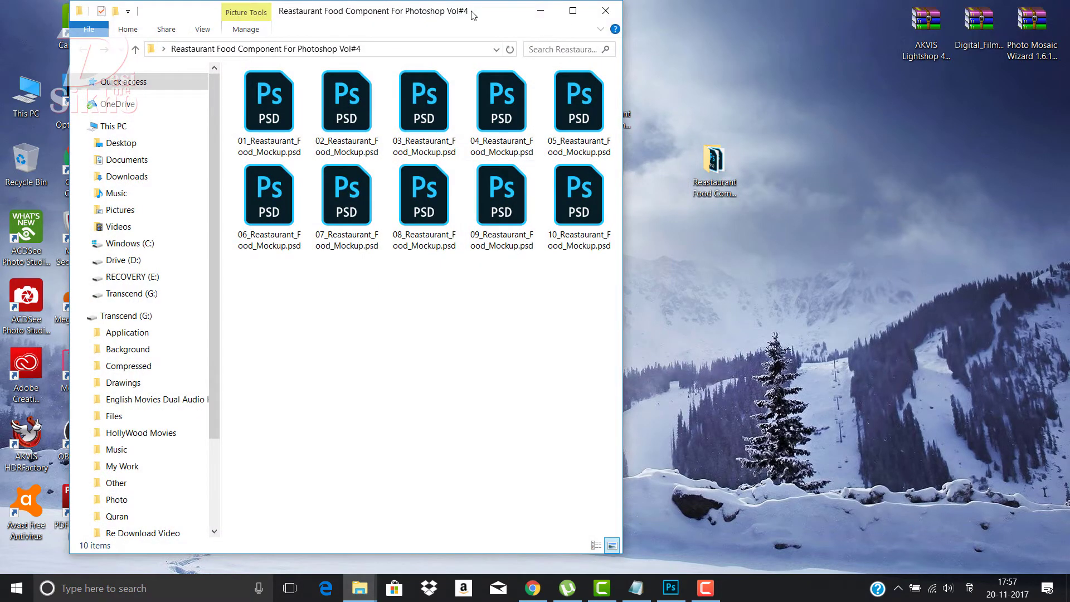
double_click(474, 12)
right_click(467, 238)
click(519, 296)
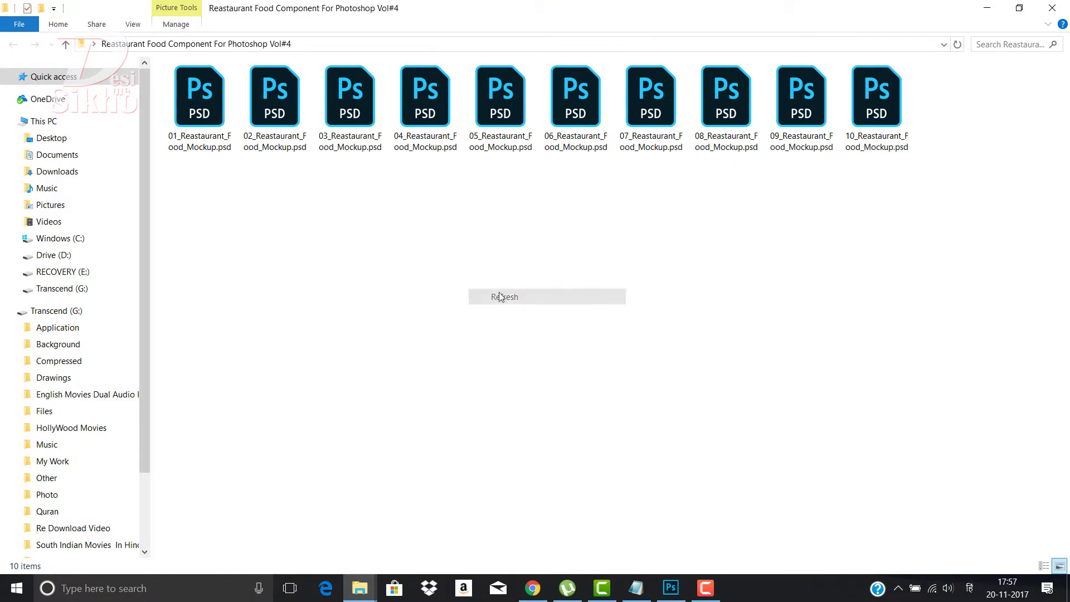
- Select several mockup PSD files, then refresh the folder to clear the selection
mouse_move(220, 217)
mouse_down()
mouse_move(960, 205)
mouse_move(212, 98)
mouse_up()
click(197, 113)
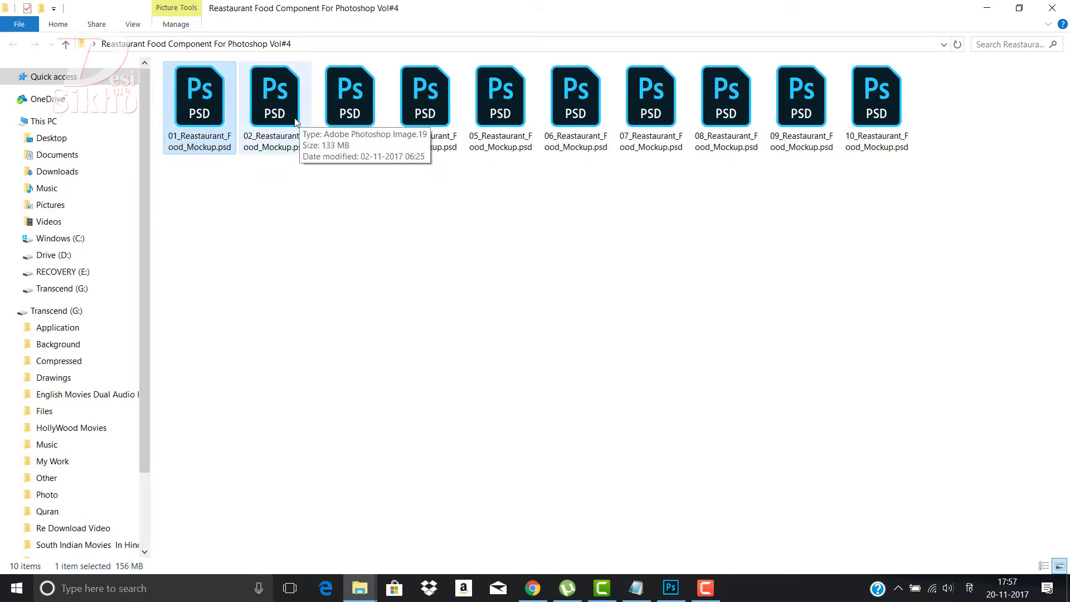
click(278, 106)
click(425, 106)
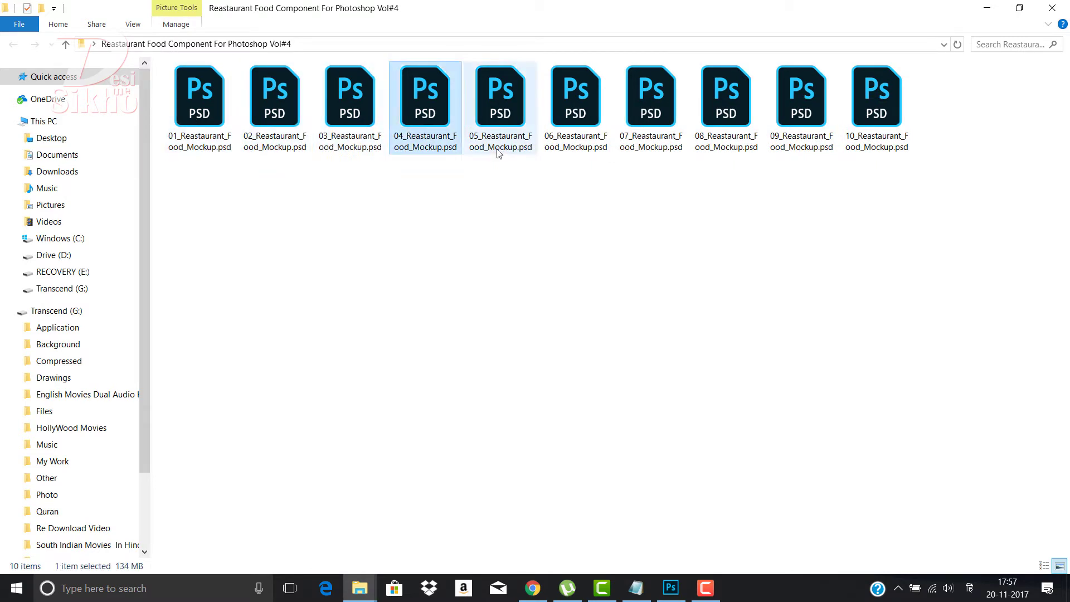
right_click(530, 259)
click(560, 319)
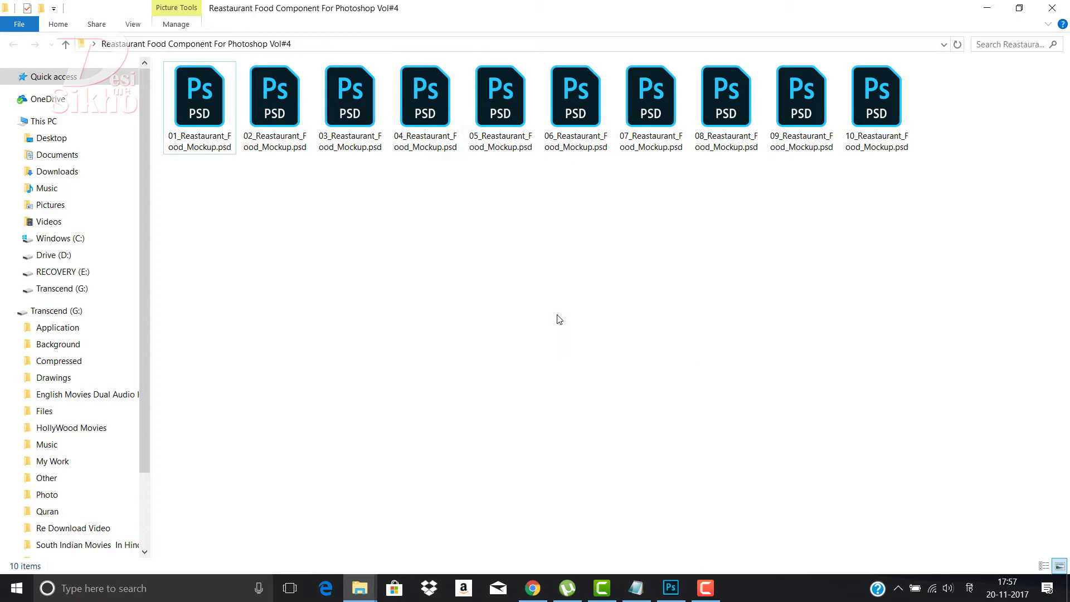
- Open mockup 01 and nudge the Board v1, Cheese Board and Big Wooden Board layers
double_click(206, 139)
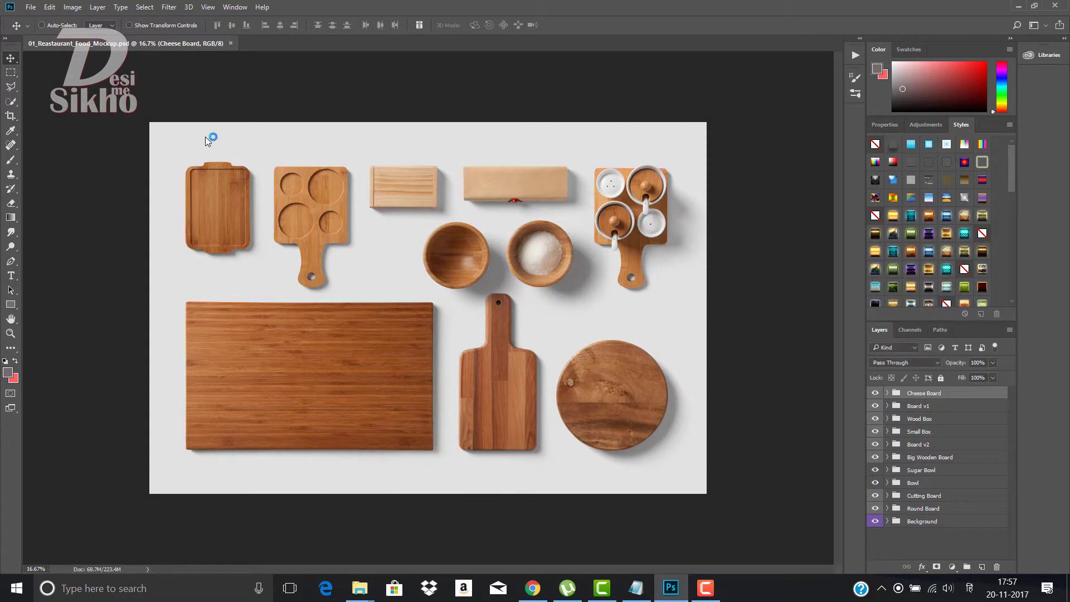
right_click(313, 235)
click(335, 240)
mouse_move(324, 282)
mouse_down()
mouse_move(328, 240)
mouse_move(328, 284)
mouse_up()
right_click(216, 205)
click(226, 210)
mouse_move(194, 202)
mouse_down()
mouse_move(204, 210)
mouse_move(195, 203)
mouse_up()
right_click(257, 361)
click(290, 370)
drag(349, 363, 346, 364)
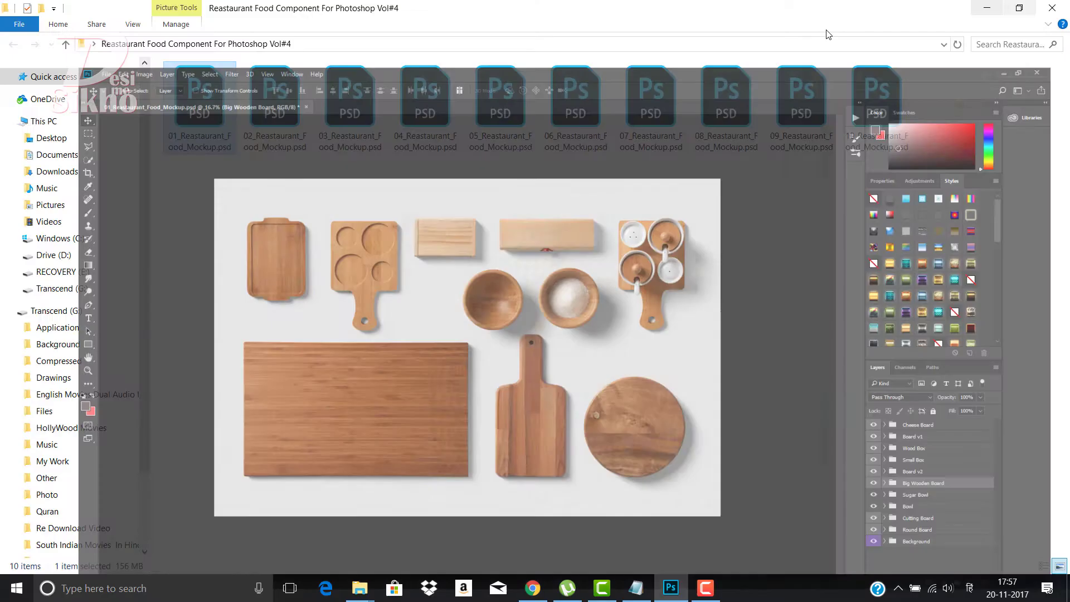
- Open mockup 02 and slightly reposition the Plant v1 and Eco Bag layers
click(1019, 6)
double_click(269, 124)
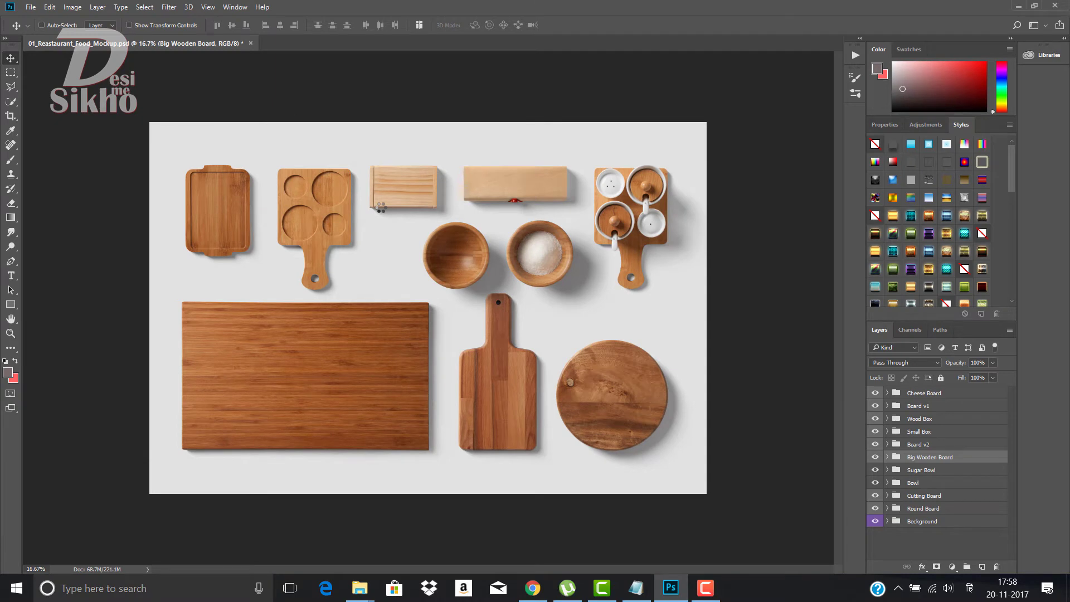
right_click(578, 380)
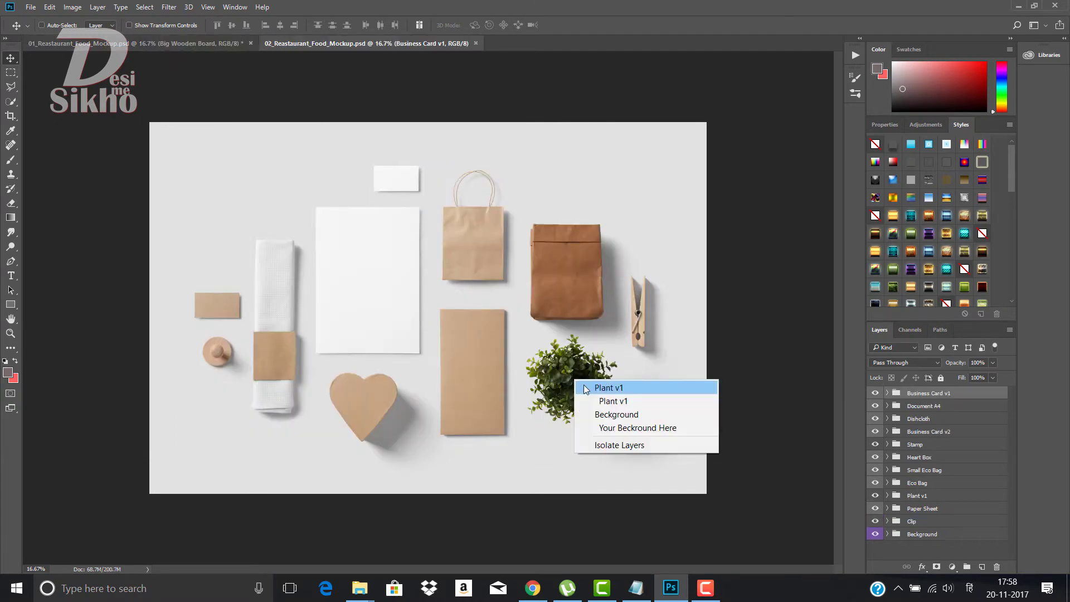
click(593, 385)
drag(596, 430, 599, 432)
right_click(592, 281)
click(605, 286)
drag(605, 286, 622, 282)
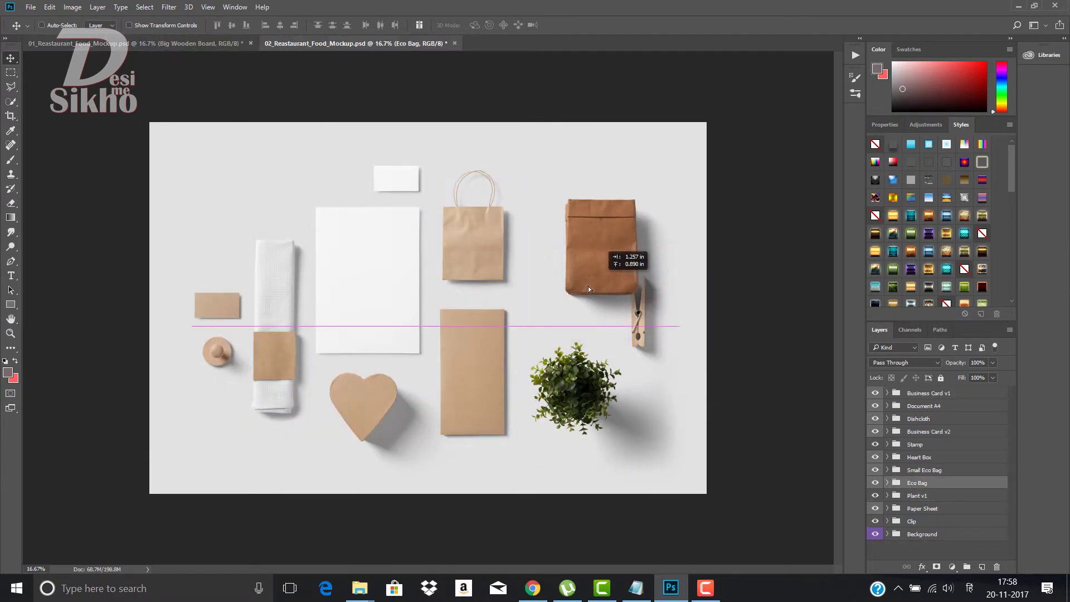
click(1019, 7)
- Open mockup 03 and raise the Knife v1, Big Knife and Wooden Spoon layers
double_click(348, 120)
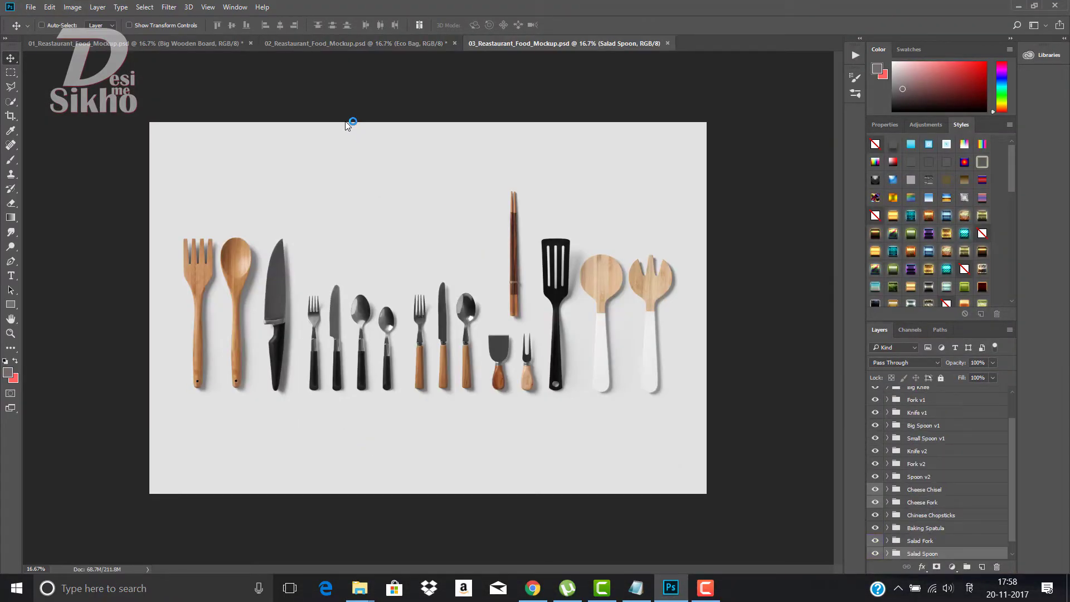
right_click(334, 310)
click(346, 320)
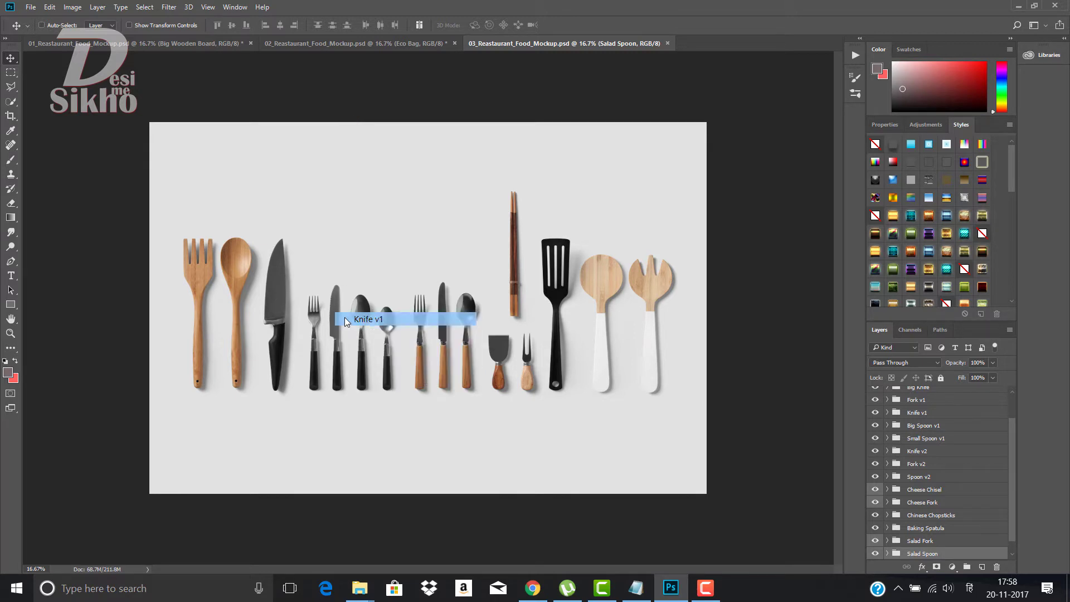
drag(307, 362, 318, 237)
right_click(279, 288)
click(301, 295)
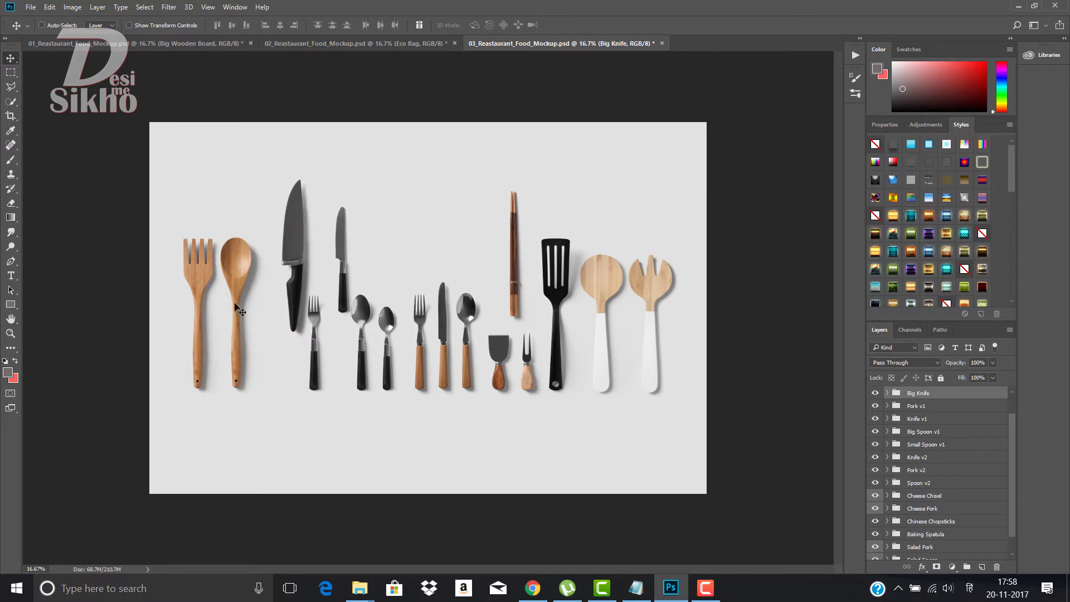
right_click(239, 311)
click(251, 308)
drag(251, 308, 250, 260)
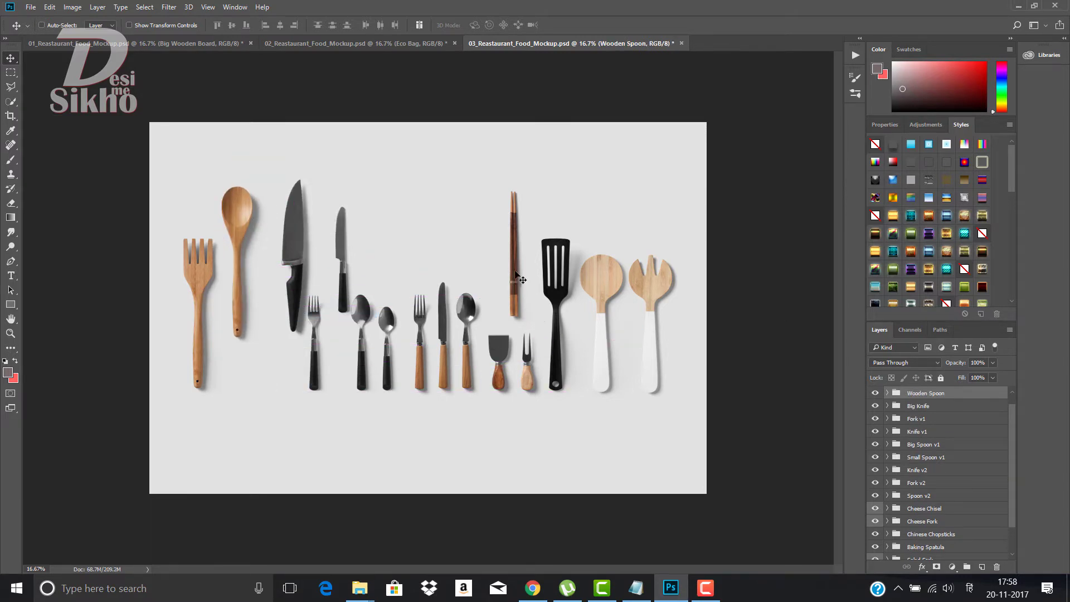
- Zoom in to check the spoon and knife, then open 04_Reastaurant_Food_Mockup.psd
scroll(465, 325, up, 3)
scroll(465, 325, up, 3)
scroll(465, 325, up, 3)
scroll(498, 350, up, 3)
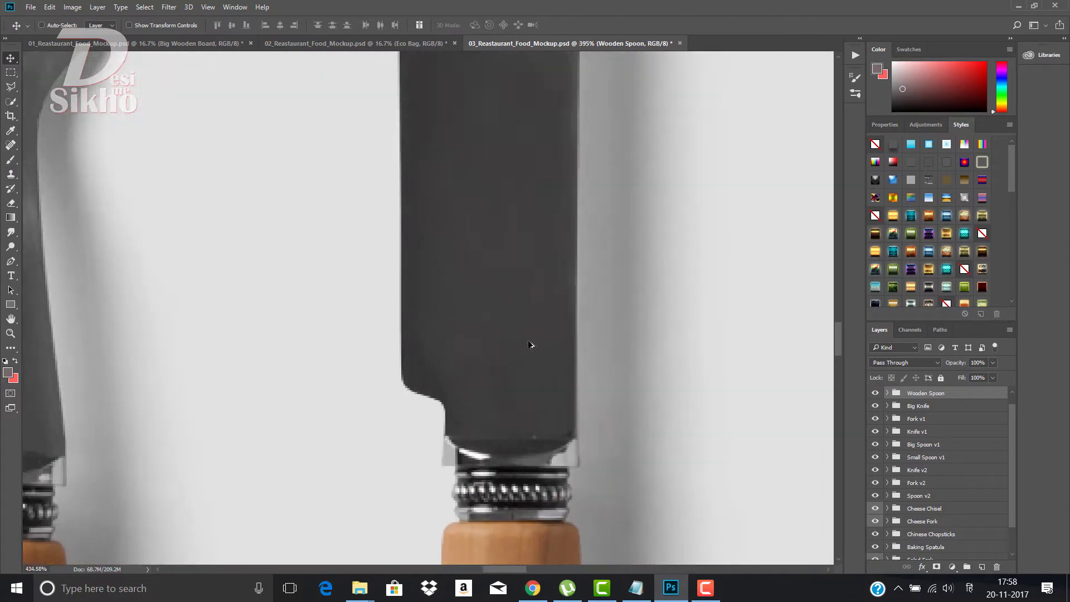
scroll(529, 345, down, 2)
scroll(525, 342, down, 2)
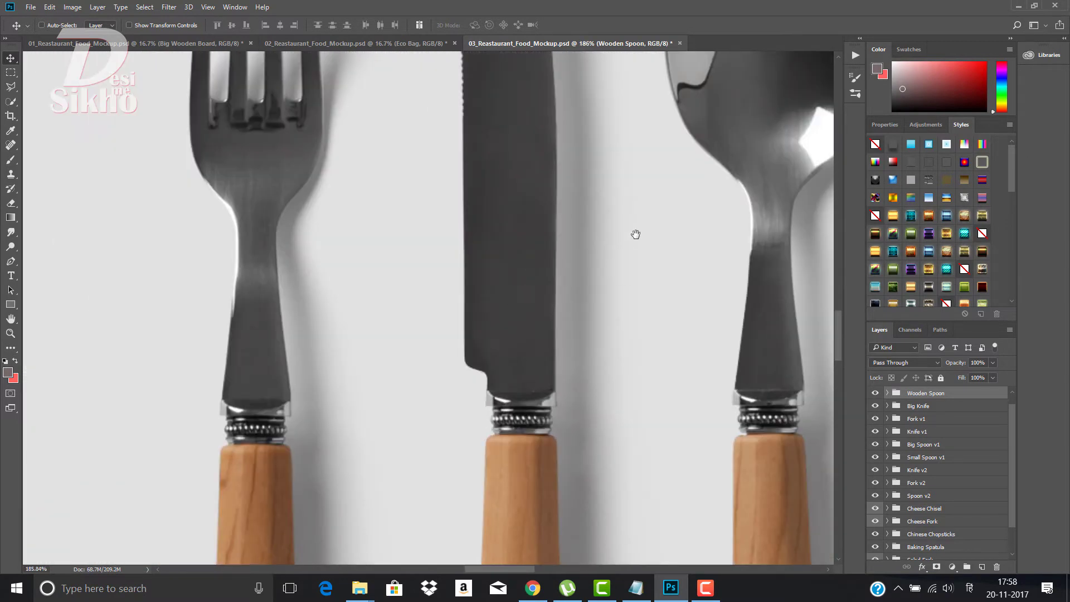
drag(636, 234, 514, 454)
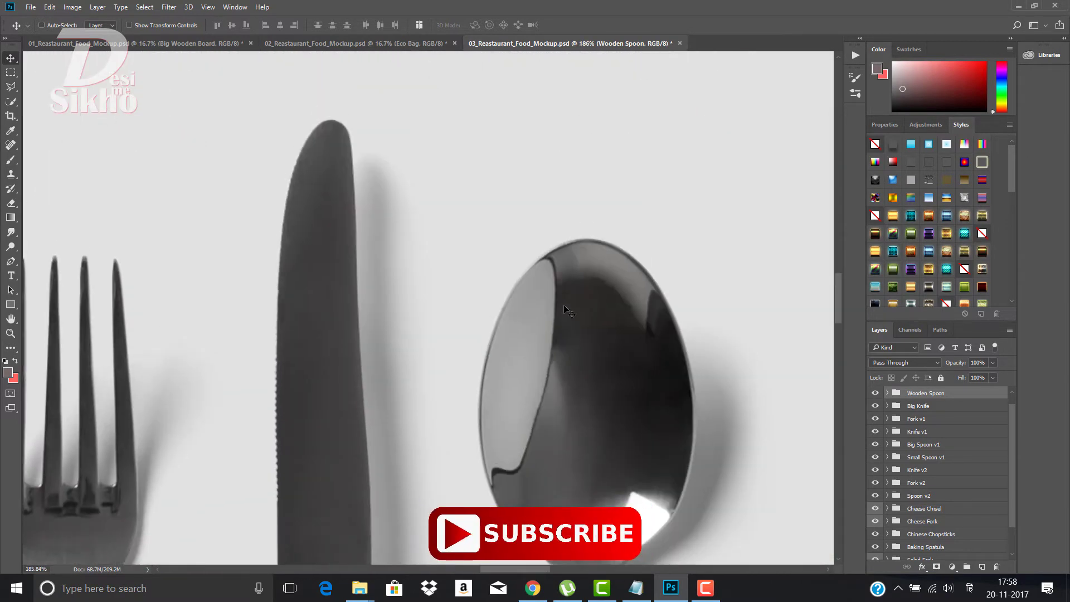
scroll(569, 311, down, 3)
scroll(602, 299, down, 3)
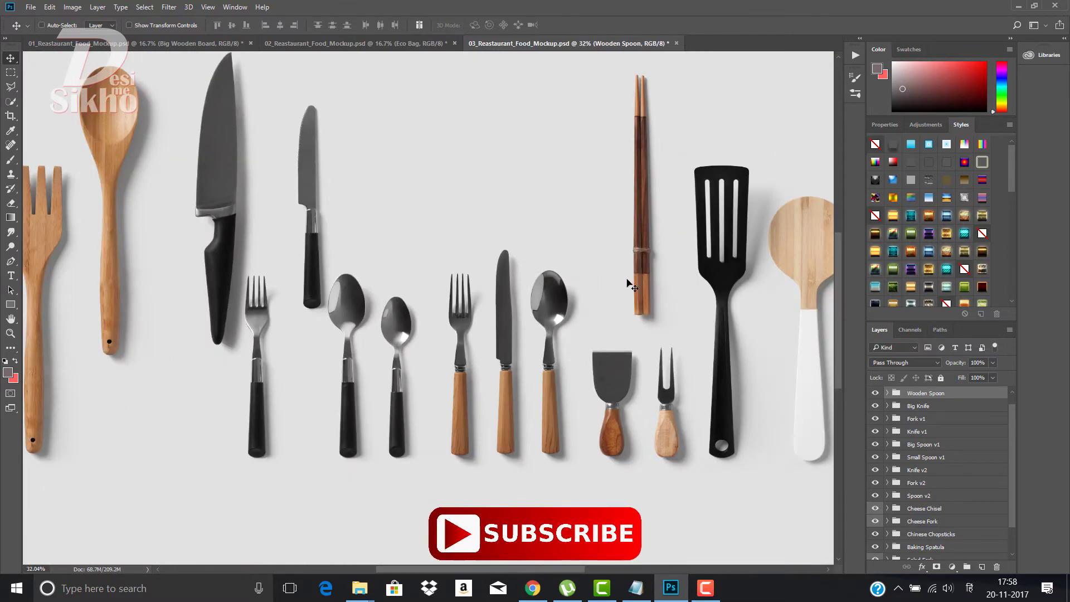
click(1018, 6)
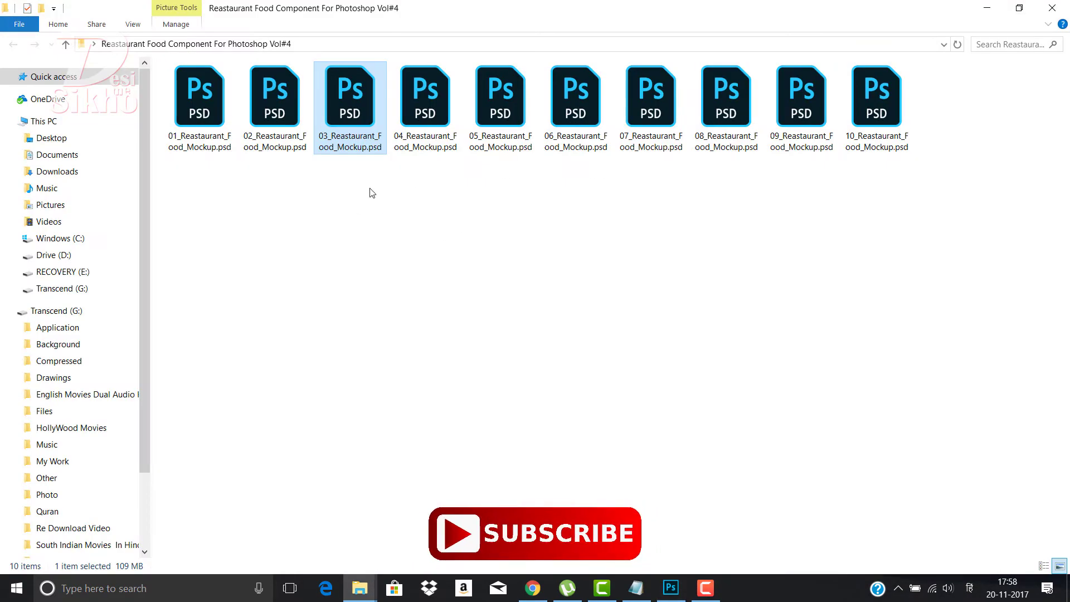
double_click(429, 122)
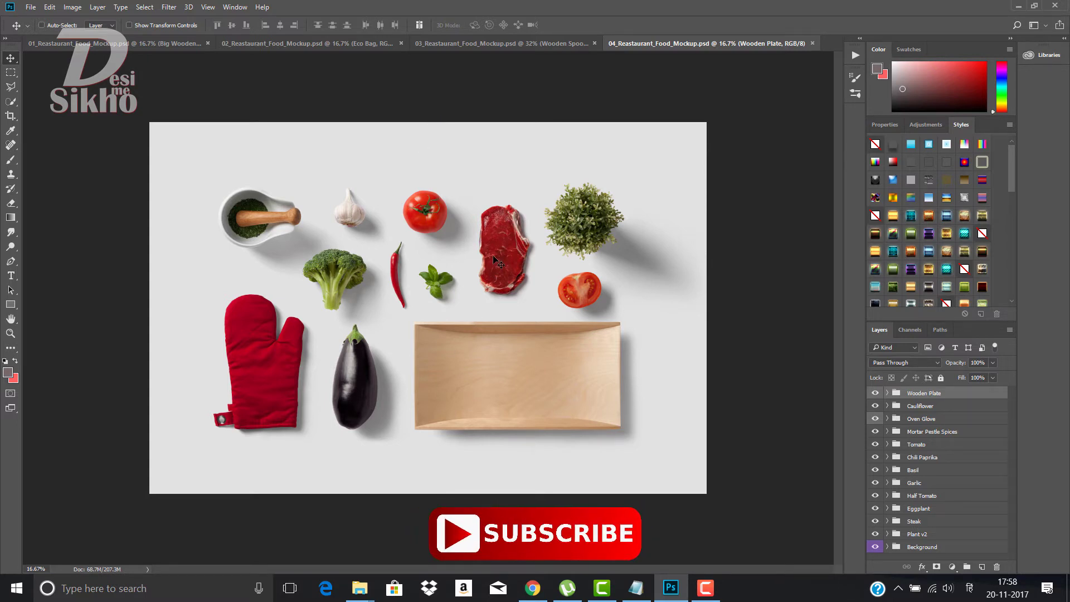
- Drag the steak about 30 px right and the tomato slightly right and down, zooming to check
drag(505, 250, 523, 251)
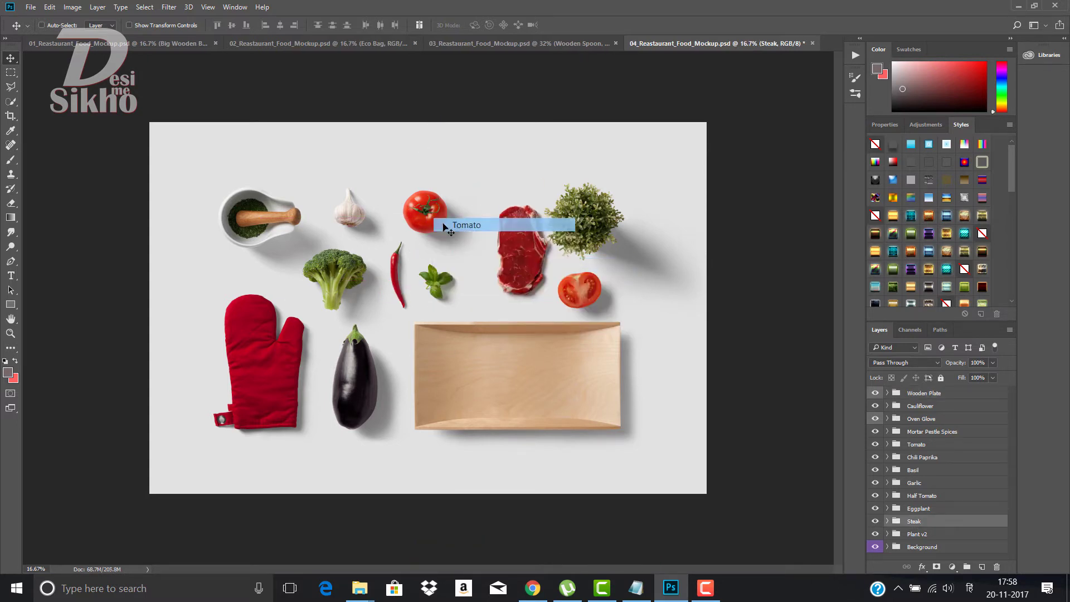
drag(432, 217, 451, 228)
scroll(459, 191, up, 3)
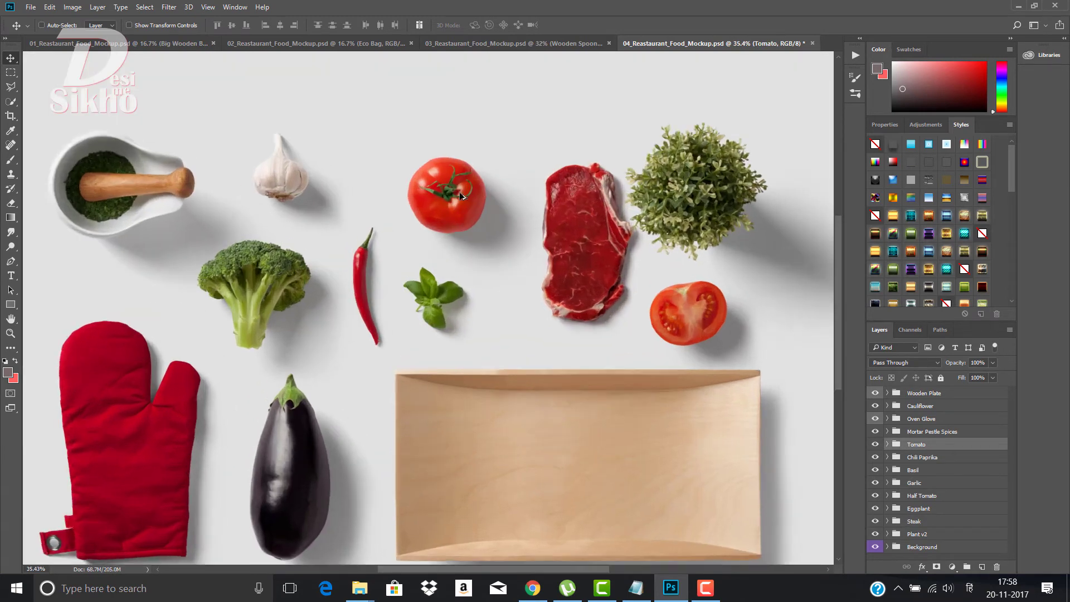
scroll(435, 212, up, 4)
scroll(402, 207, up, 3)
scroll(386, 197, up, 2)
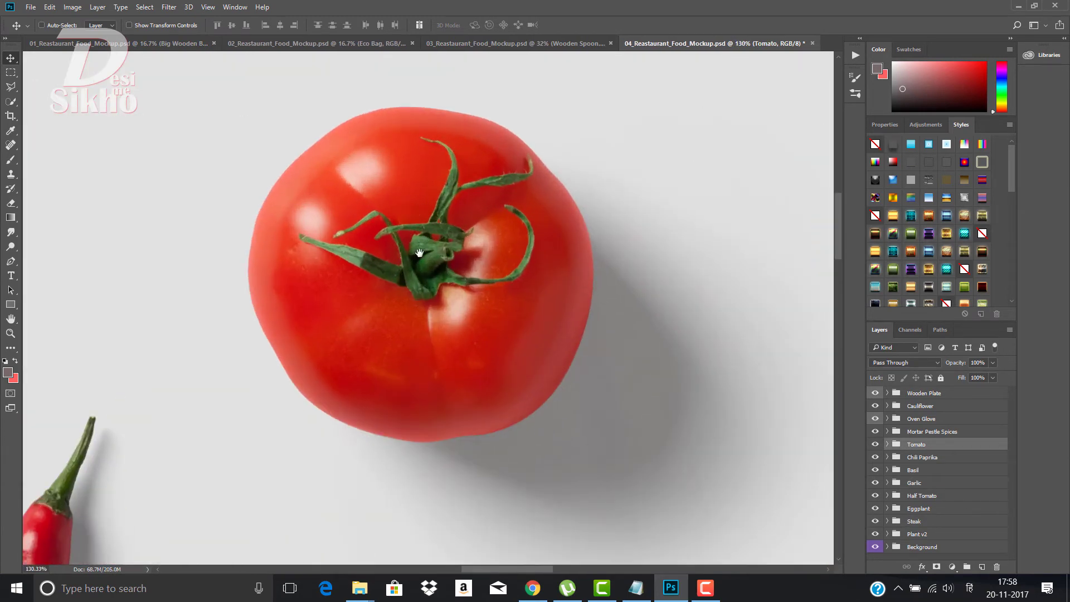
scroll(419, 252, down, 2)
scroll(485, 322, down, 2)
scroll(517, 273, down, 3)
scroll(509, 242, down, 2)
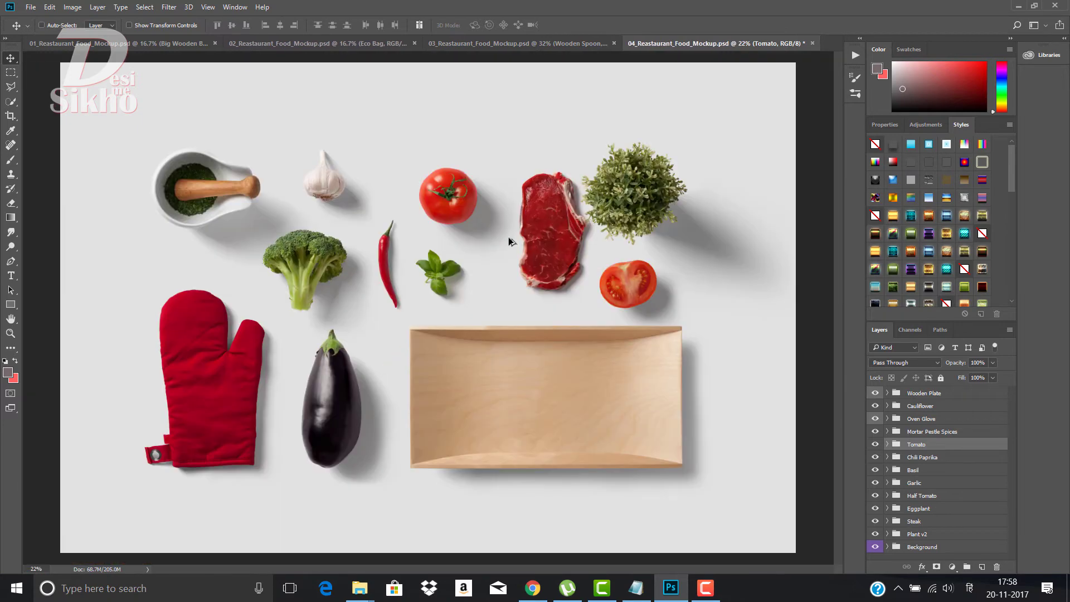
- Open mockup 05, move the Soup layer down-right and the Plate group slightly down
click(1018, 5)
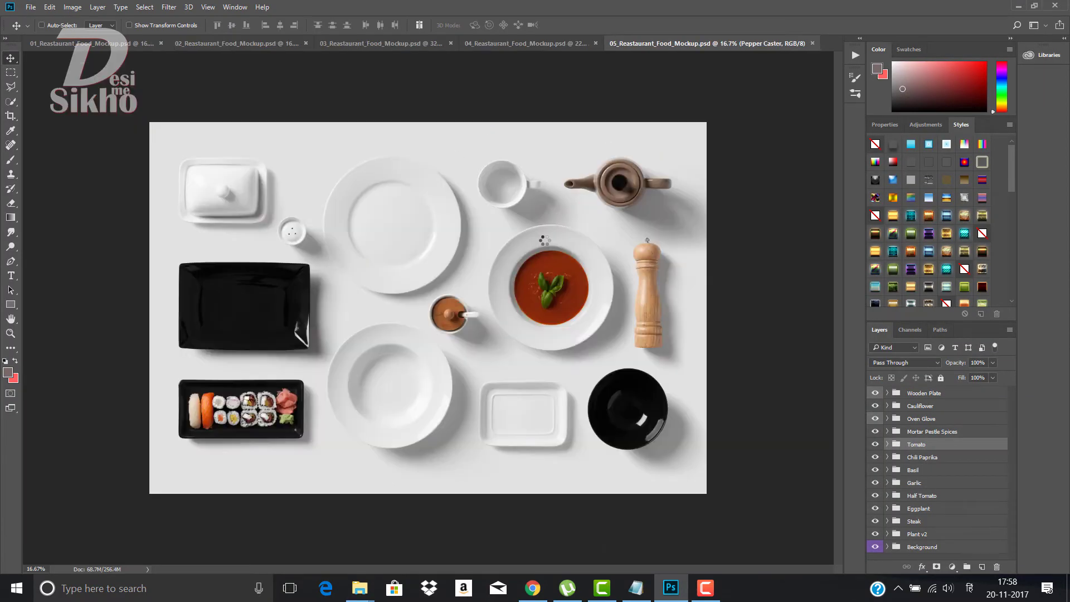
right_click(563, 308)
click(568, 316)
drag(569, 317, 572, 340)
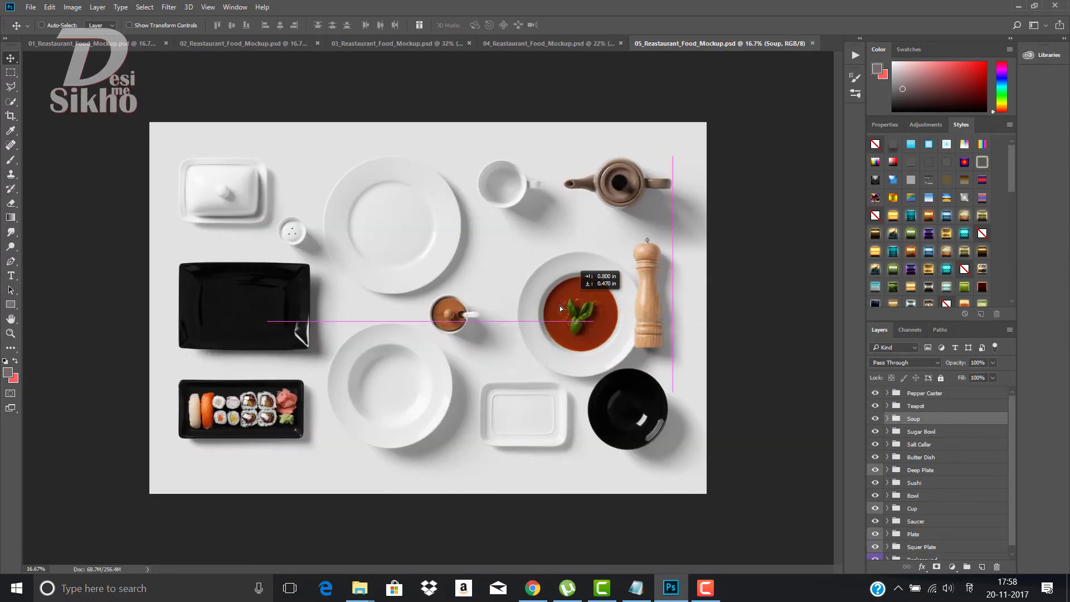
right_click(406, 223)
click(425, 237)
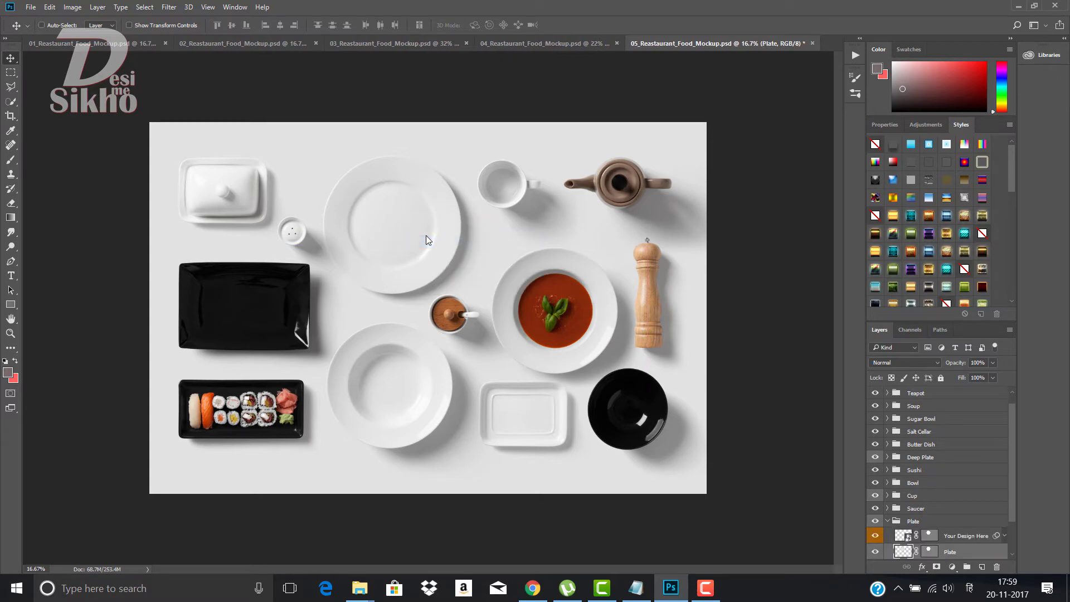
right_click(402, 219)
click(417, 226)
drag(393, 230, 387, 244)
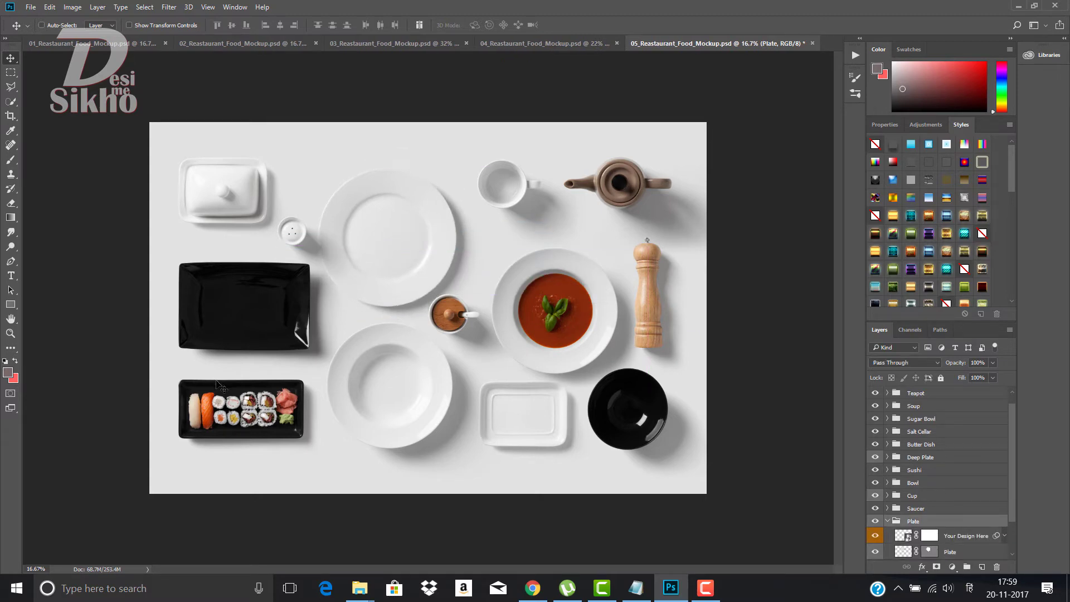
- Zoom into the sushi tray and pan to bring it fully into view
scroll(223, 394, up, 4)
scroll(223, 395, up, 4)
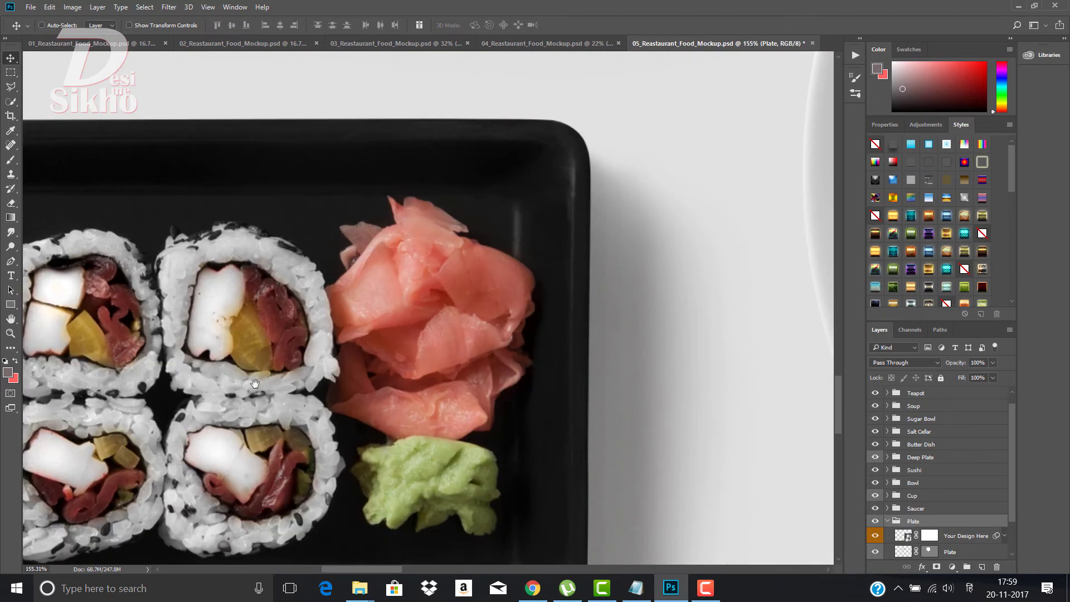
drag(530, 340, 595, 325)
scroll(526, 339, down, 2)
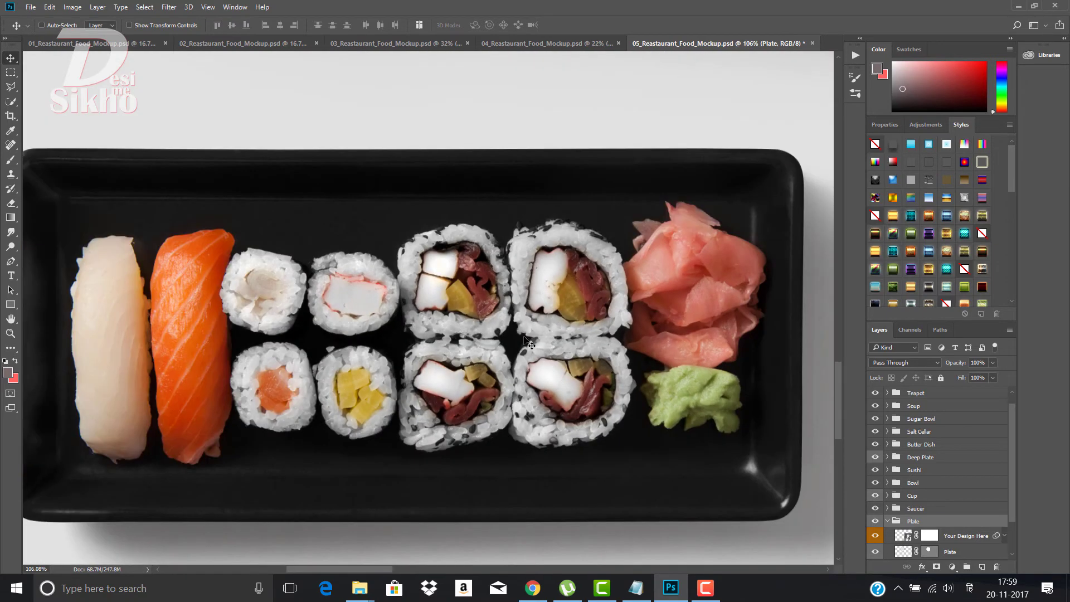
drag(503, 347, 539, 326)
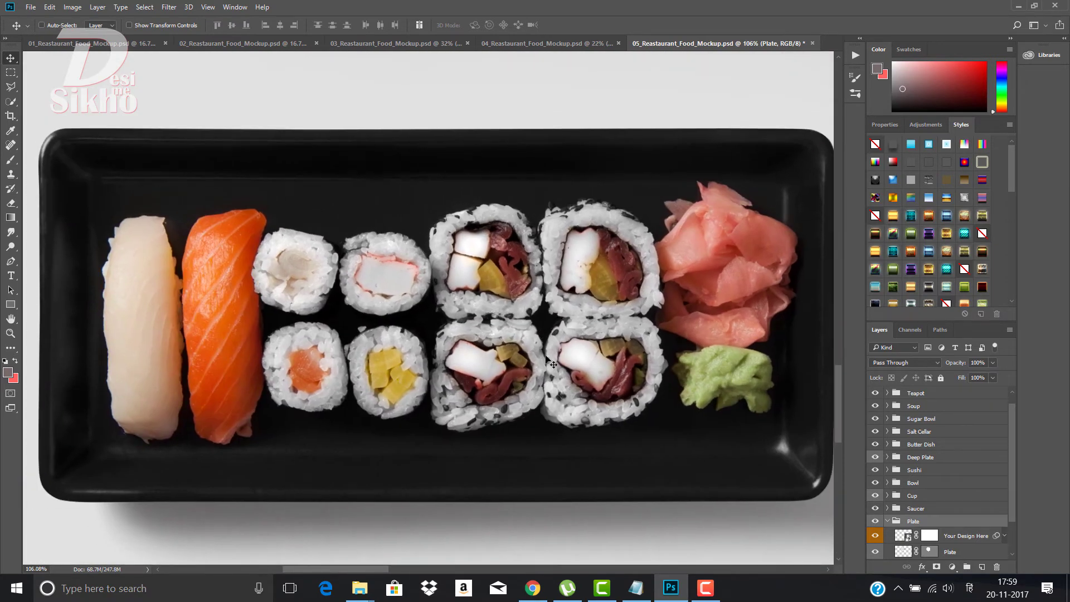
- Select mockups 08 through 10 in the folder and open 08_Reastaurant_Food_Mockup.psd
click(1019, 6)
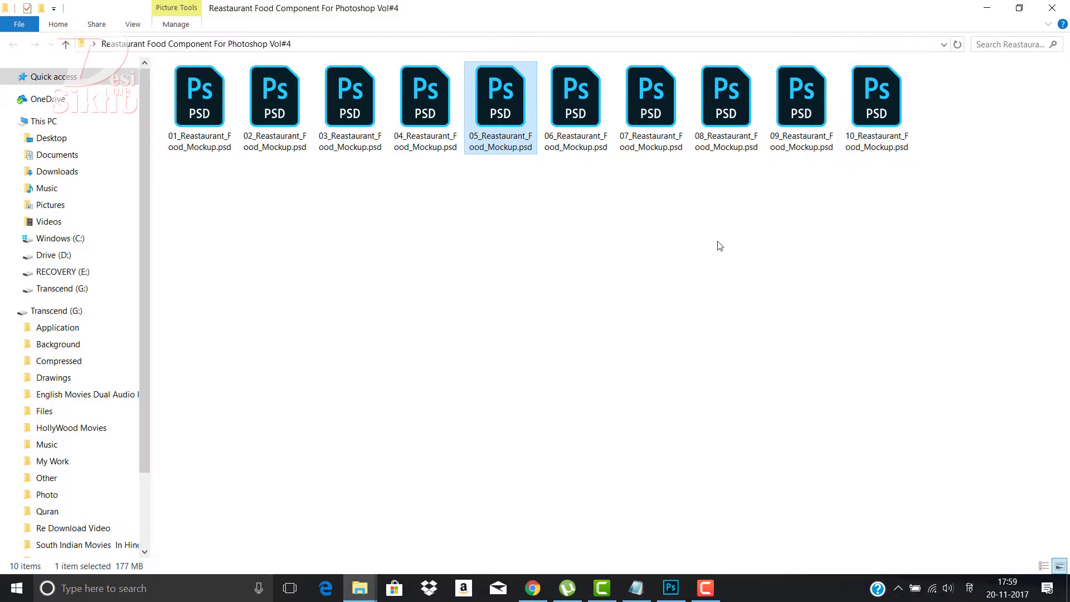
drag(945, 236, 594, 94)
double_click(751, 121)
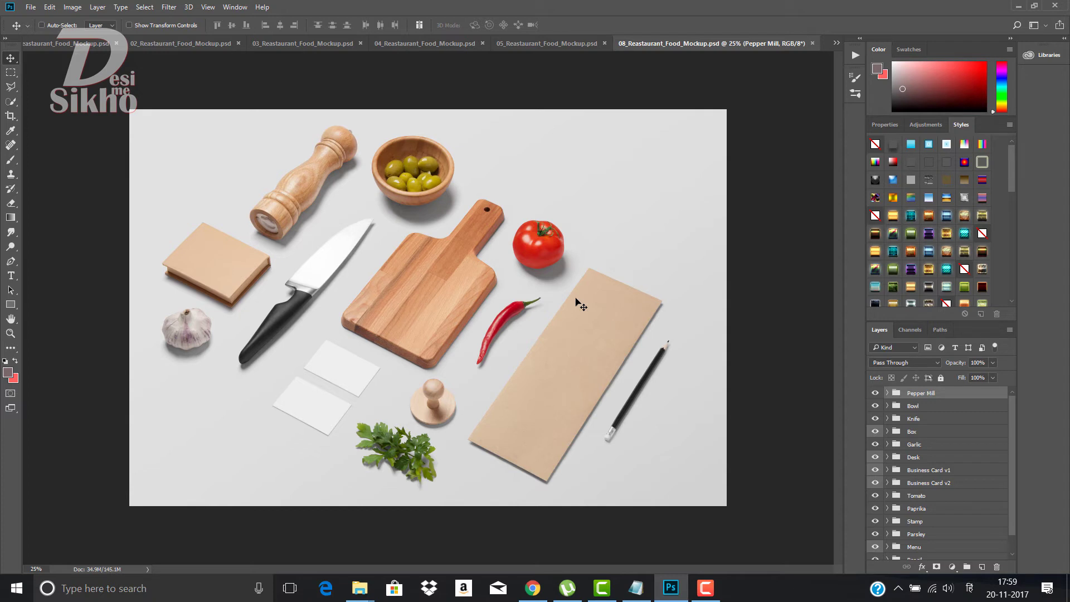
- Nudge the Paprika chili and the olive Bowl slightly up and to the right
right_click(502, 317)
click(558, 319)
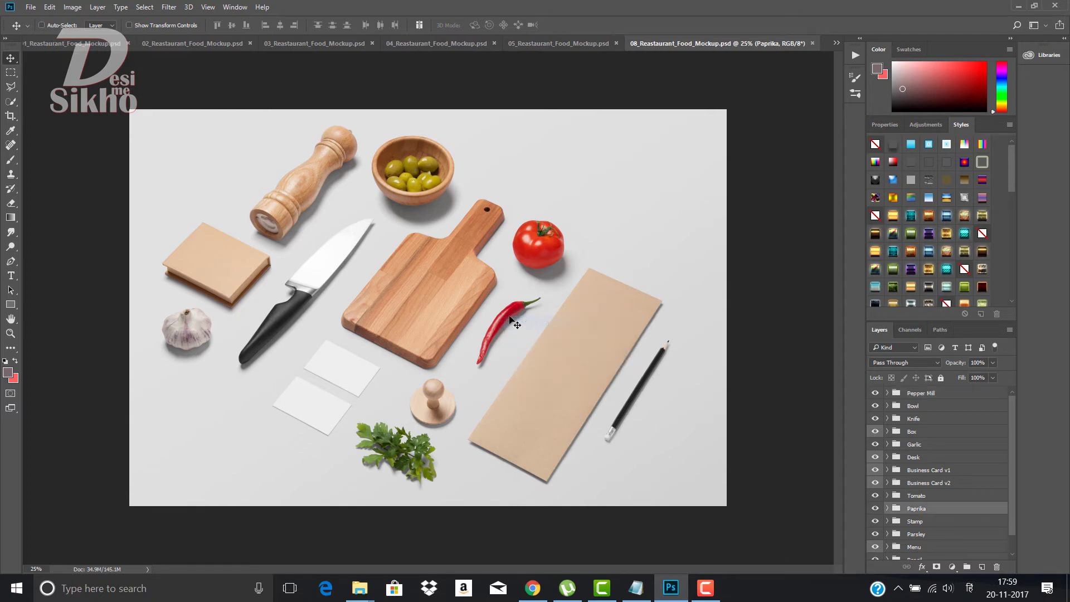
drag(510, 285, 513, 279)
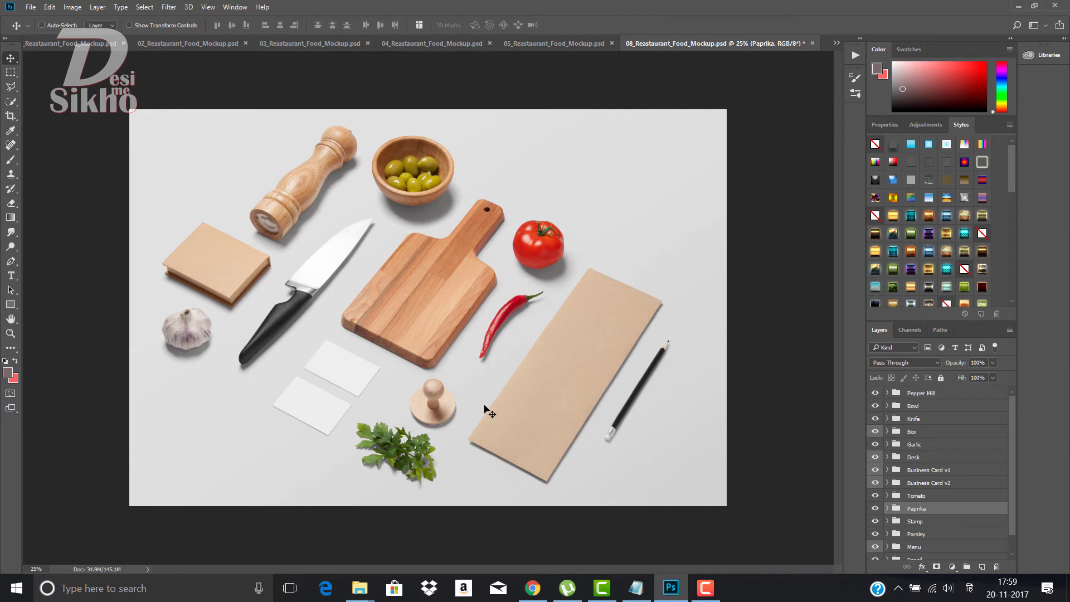
right_click(323, 278)
click(334, 281)
right_click(422, 183)
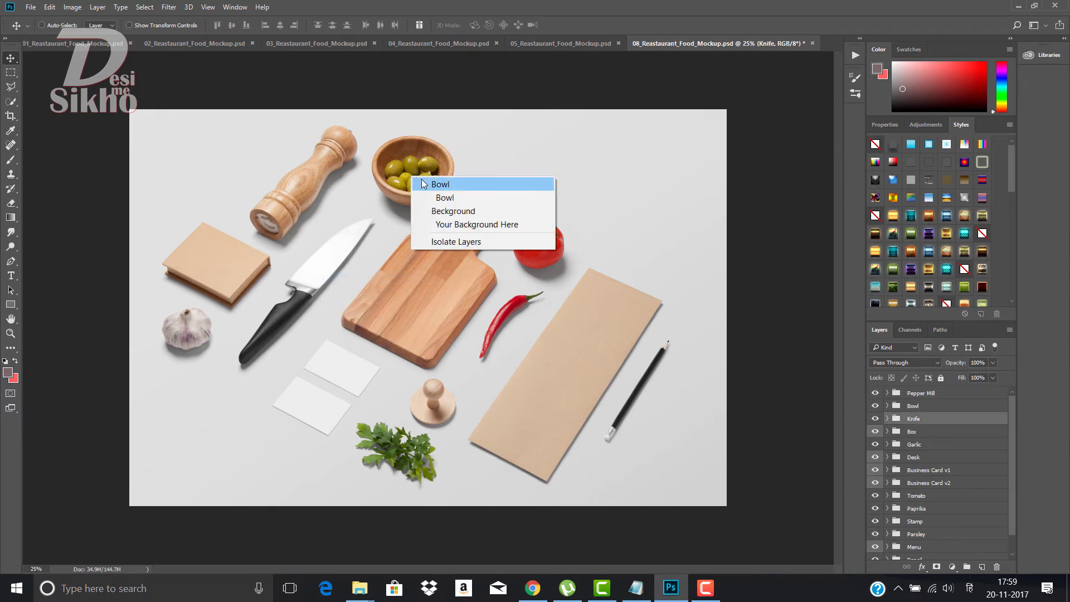
click(428, 197)
drag(423, 203, 429, 182)
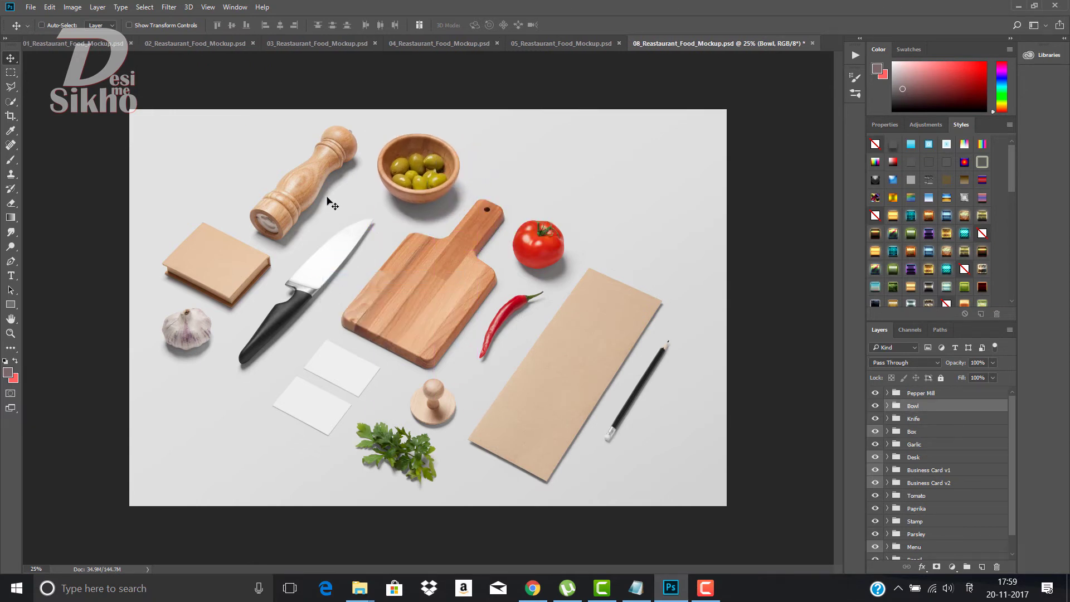
- Select the Tomato layer, then move the Garlic slightly down and left
right_click(525, 249)
click(544, 255)
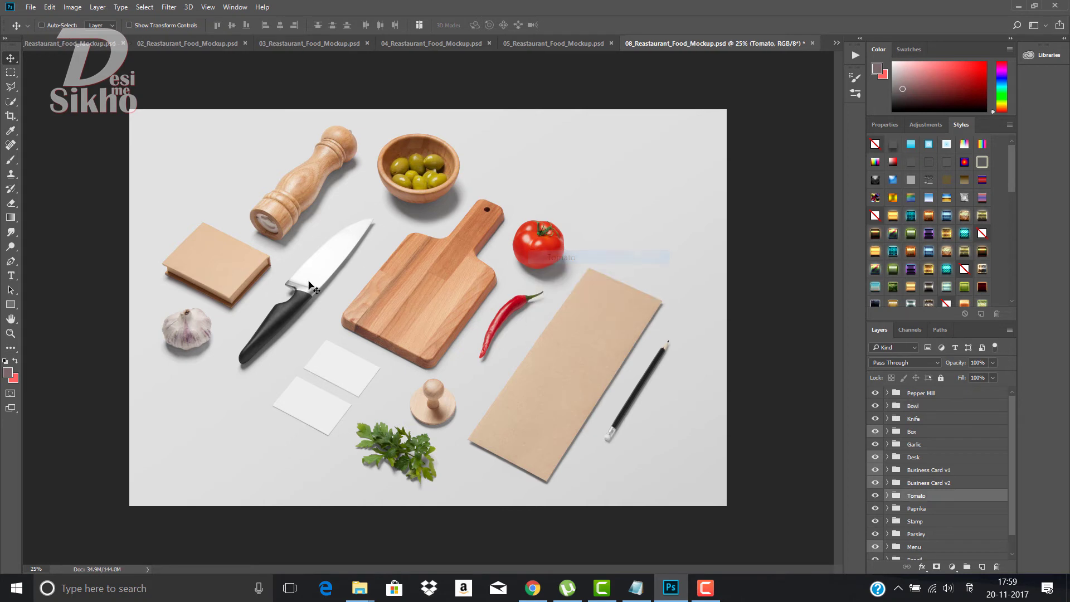
right_click(212, 326)
click(214, 337)
drag(192, 332, 186, 343)
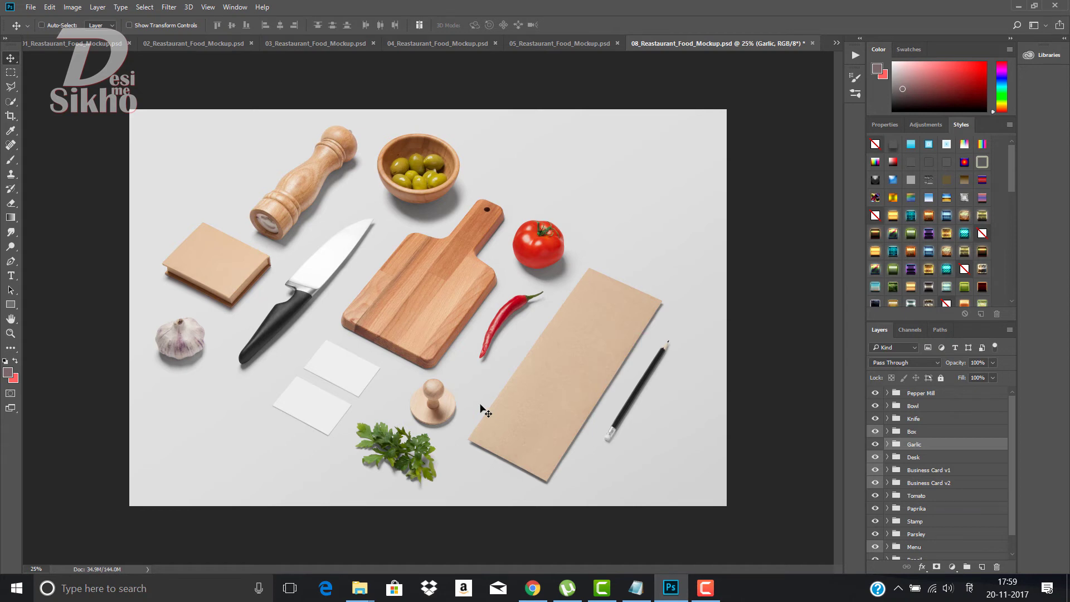
click(1019, 5)
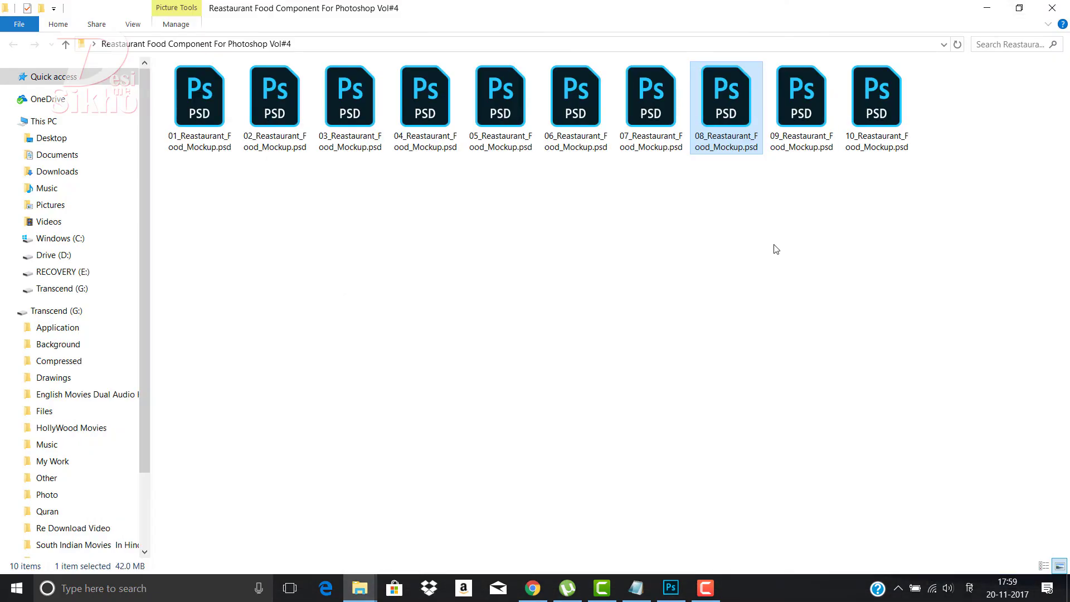
right_click(776, 249)
click(792, 306)
drag(957, 233, 175, 128)
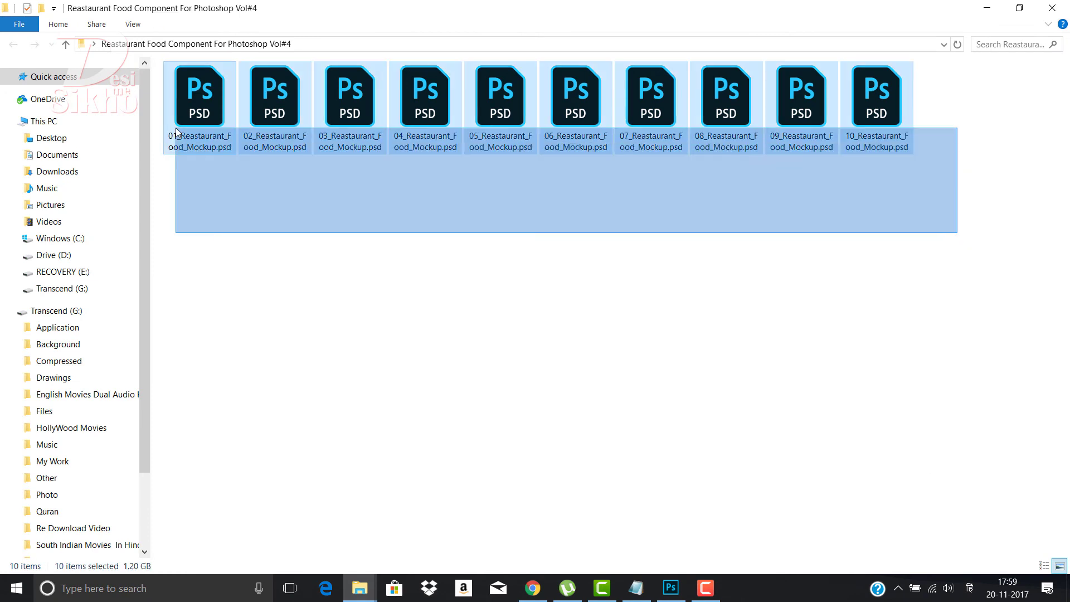
right_click(290, 222)
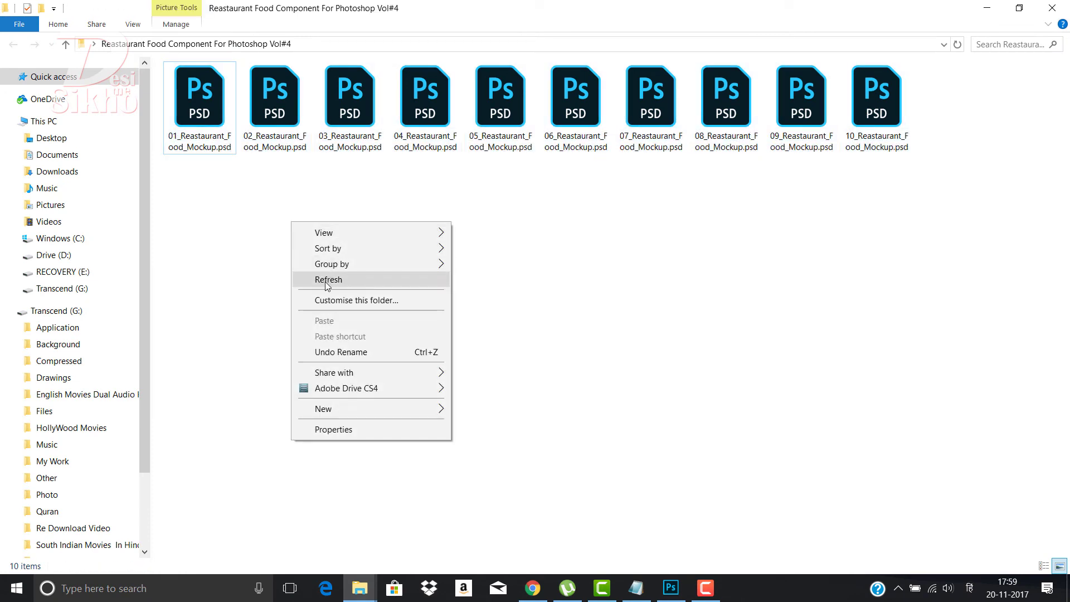
click(325, 281)
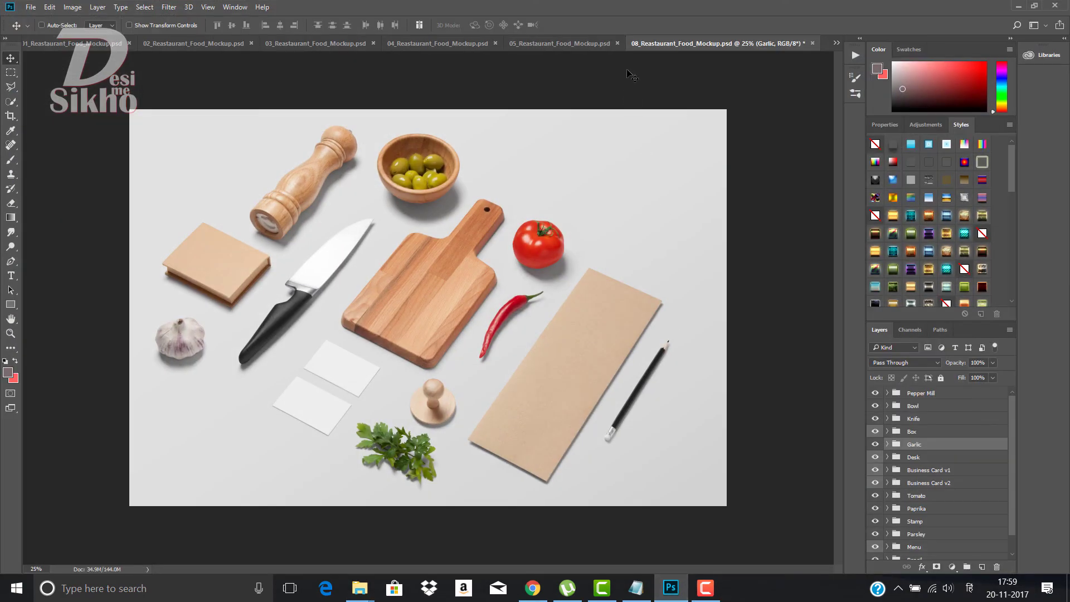
- Switch to mockup 05, select the Sushi layer and dismiss the systemservice.exe error
click(556, 45)
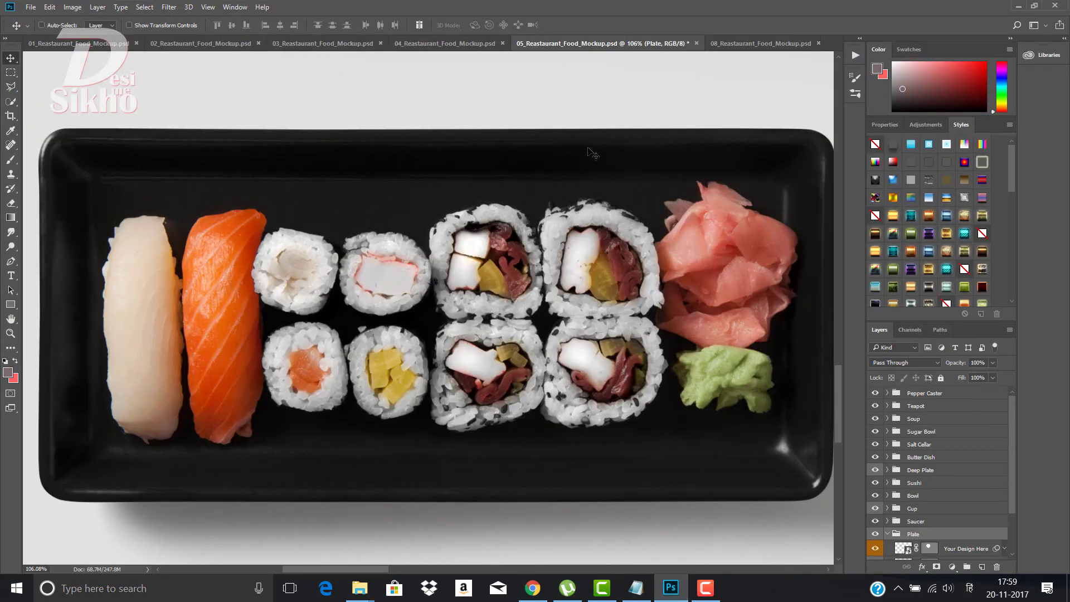
right_click(542, 227)
click(553, 236)
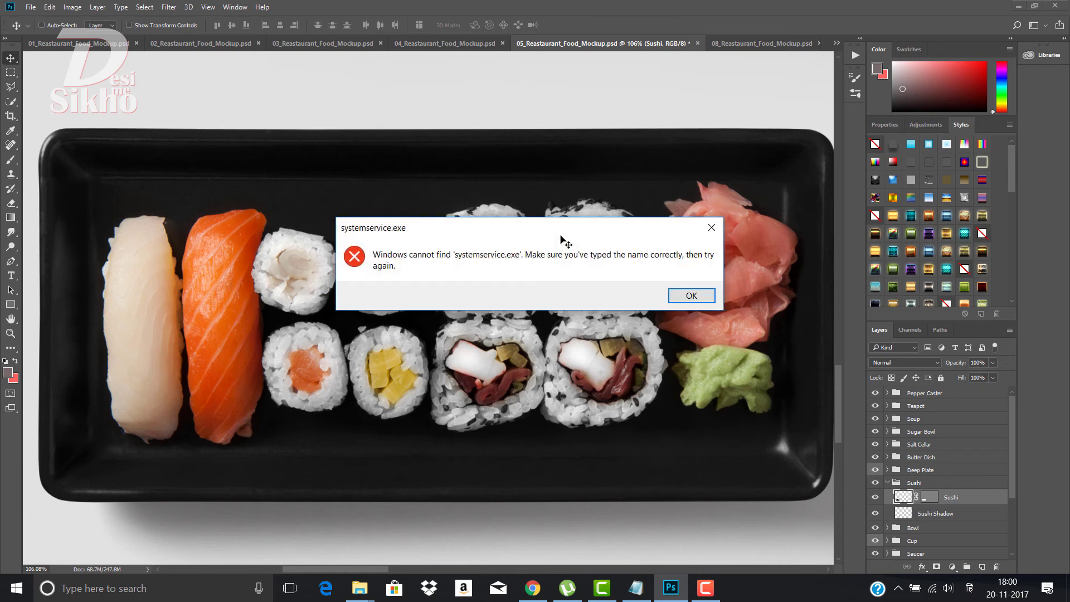
click(711, 227)
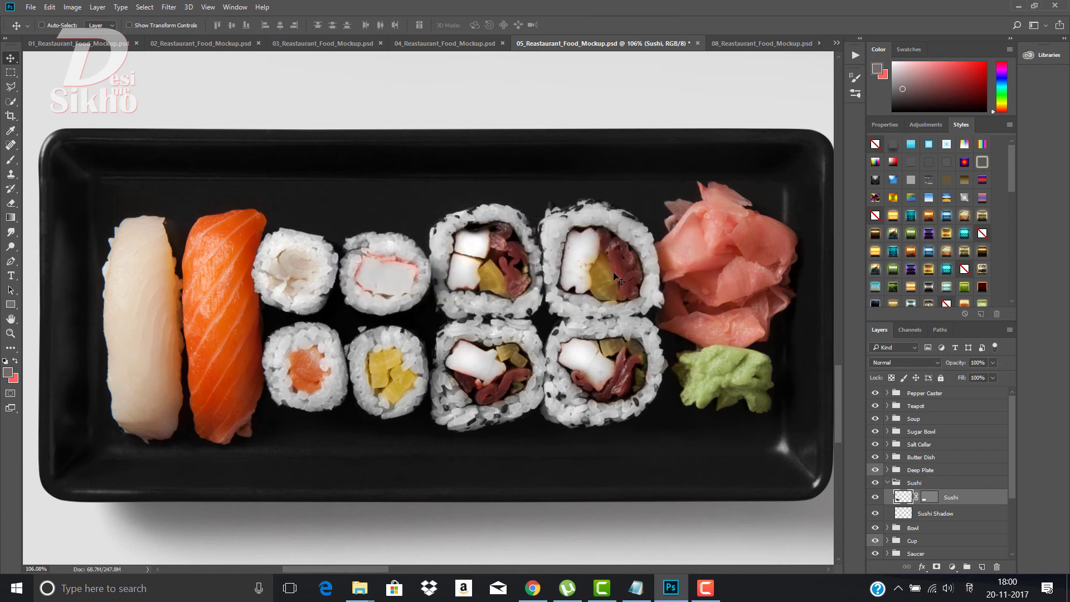